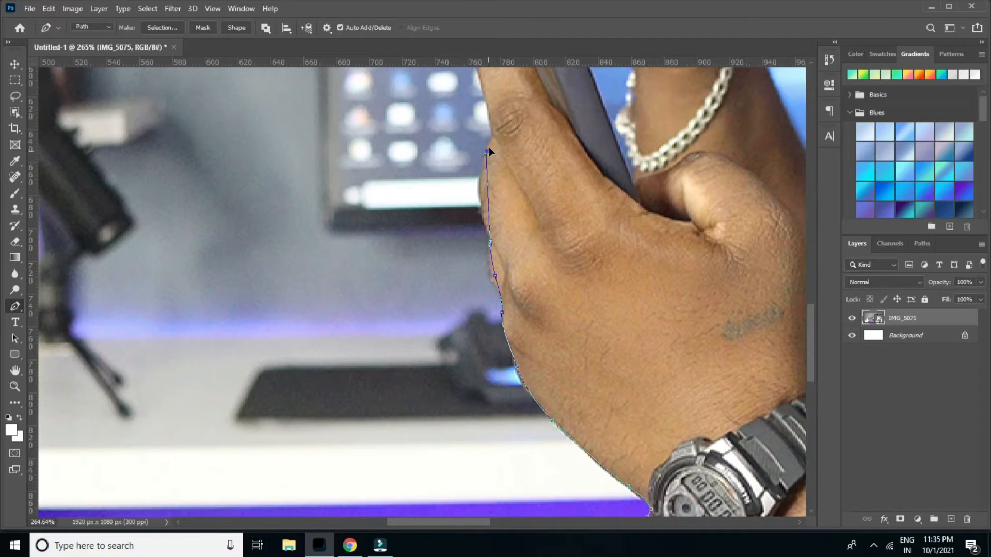
Continue the pen path up along the phone's edge and over the curled fingers of the raised hand
scroll(477, 164, "up", 10)
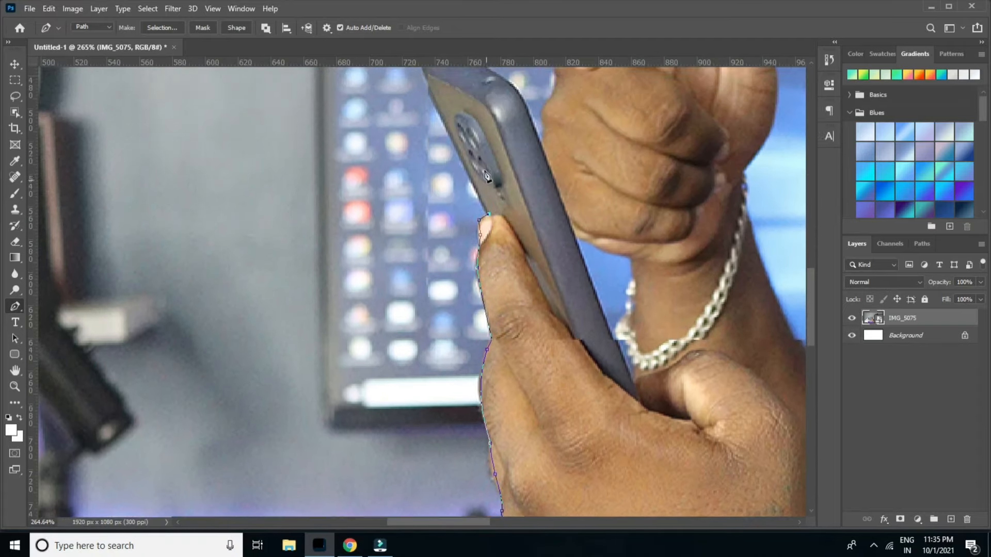
left_click(423, 151)
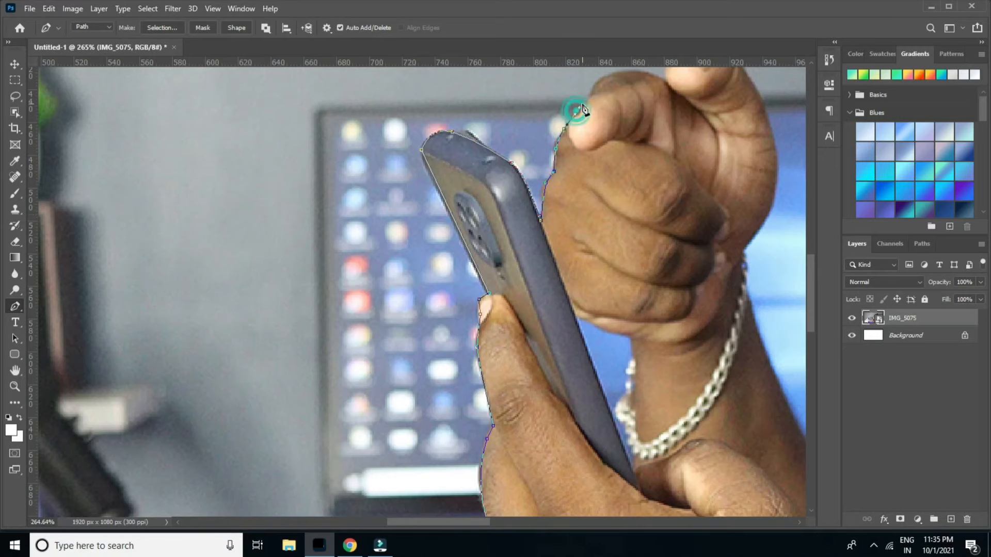
scroll(581, 110, "up", 3)
left_click(601, 138)
left_click_drag(633, 131, 644, 136)
left_click(664, 140)
scroll(663, 141, "right", 6)
scroll(567, 196, "up", 9)
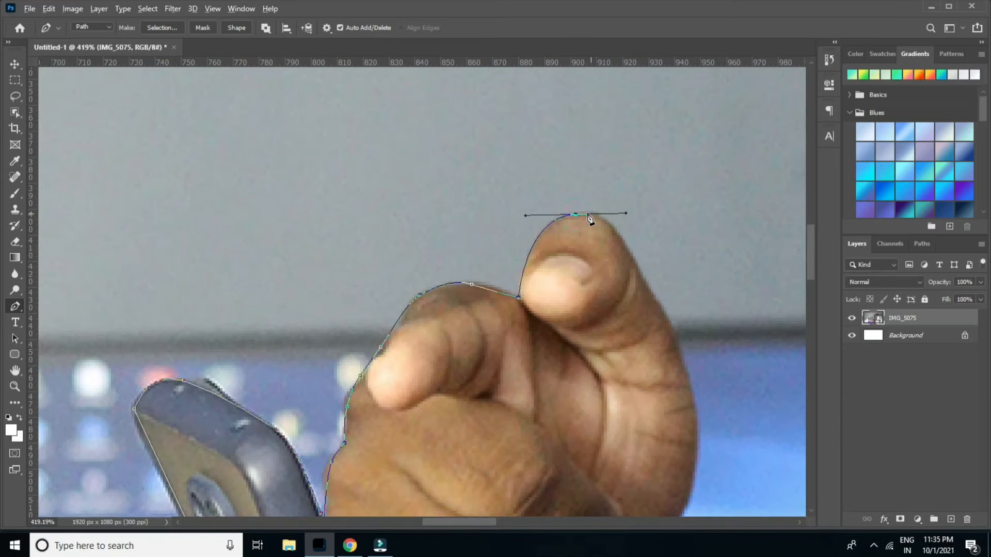
Carry the pen path around the outer side of the raised hand and down the forearm
scroll(649, 284, "down", 3)
left_click_drag(695, 373, 592, 433)
scroll(695, 406, "down", 6)
scroll(654, 478, "down", 2)
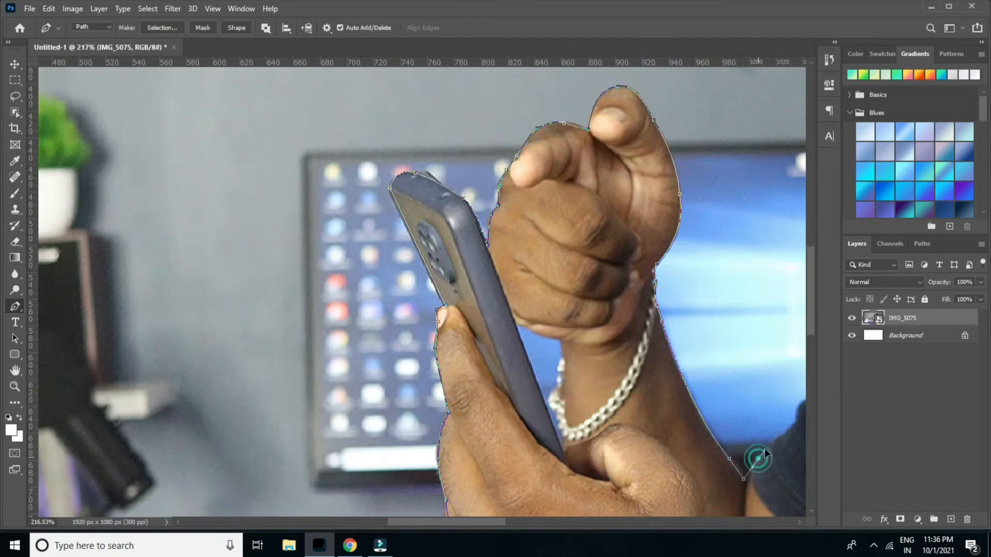
Trace the pen path along the sleeve and over the shoulder to the man's neck
left_click_drag(792, 426, 804, 418)
left_click(795, 418)
scroll(796, 418, "right", 3)
left_click(694, 361)
left_click_drag(731, 318, 758, 286)
scroll(757, 286, "right", 3)
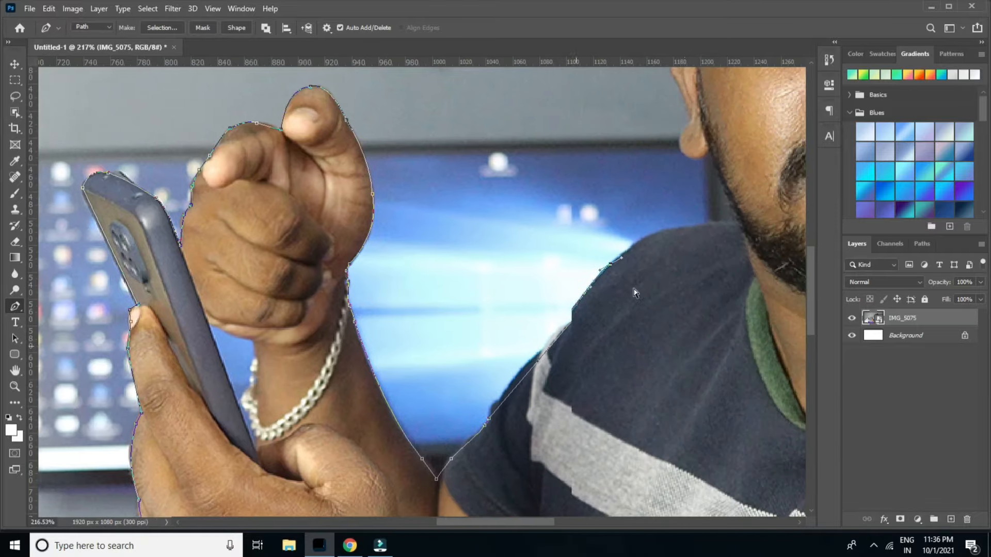
left_click_drag(610, 264, 621, 258)
left_click_drag(693, 226, 738, 226)
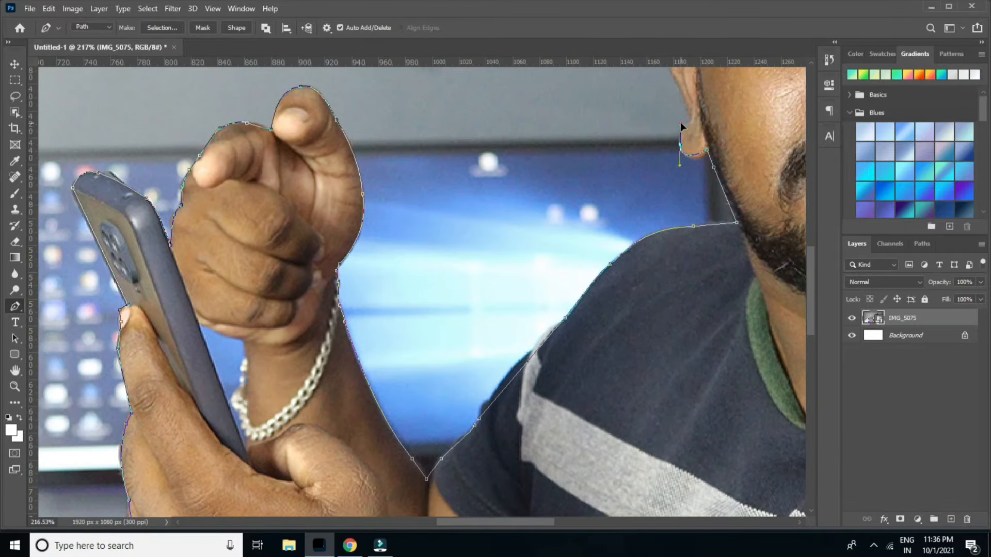
Extend the pen path up past the ear and along the hair on the side nearest the raised hand
scroll(666, 165, "up", 2)
scroll(665, 176, "up", 2)
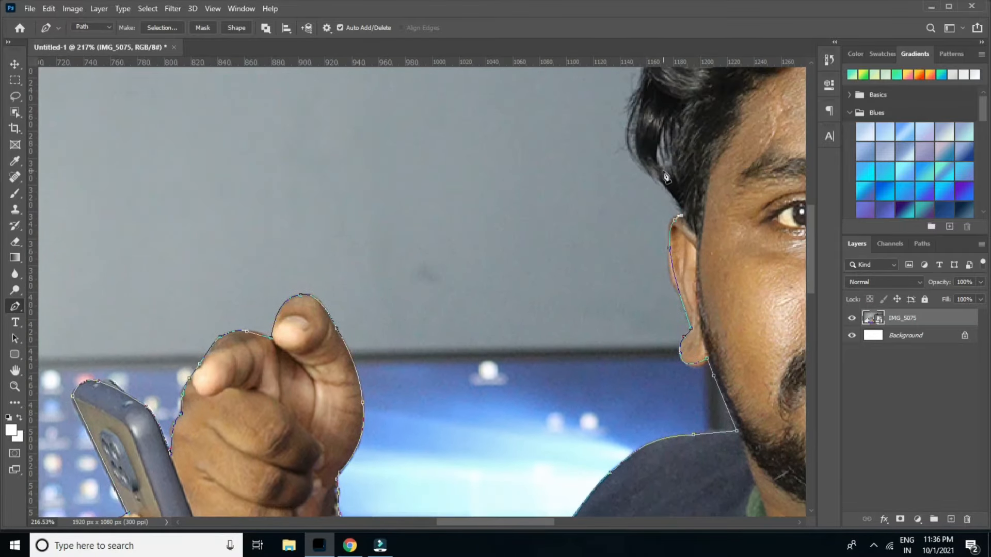
left_click_drag(633, 107, 636, 97)
scroll(635, 98, "up", 2)
left_click_drag(647, 149, 646, 134)
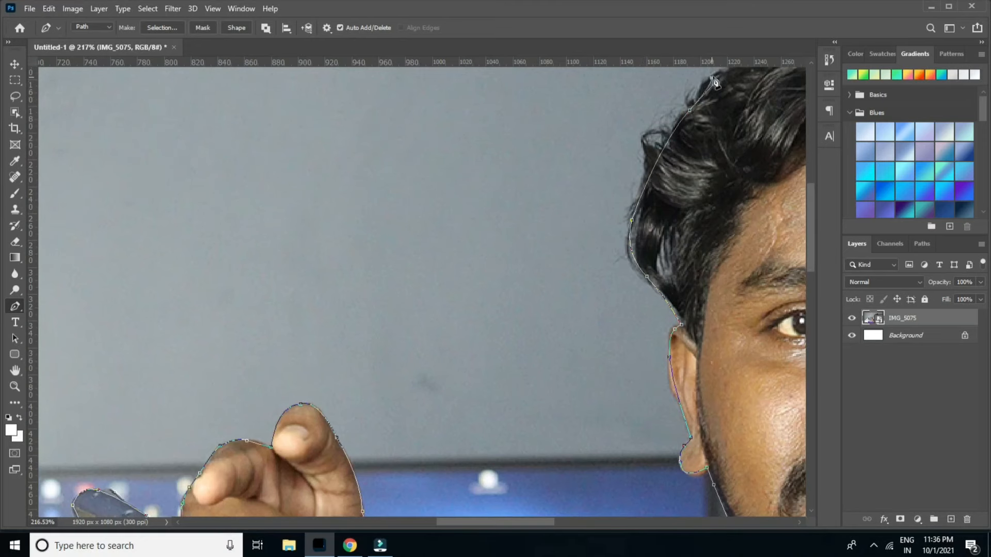
Trace the pen path over the top of the hair and down the far side to the other ear
left_click_drag(712, 78, 721, 72)
scroll(720, 73, "up", 1)
scroll(717, 77, "right", 2)
scroll(656, 155, "up", 2)
scroll(583, 207, "right", 4)
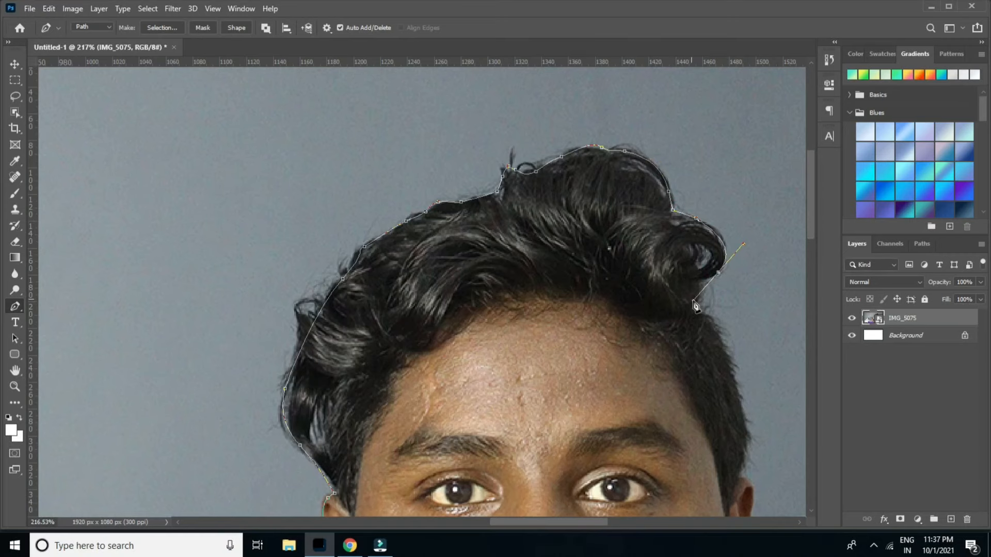
scroll(743, 479, "down", 2)
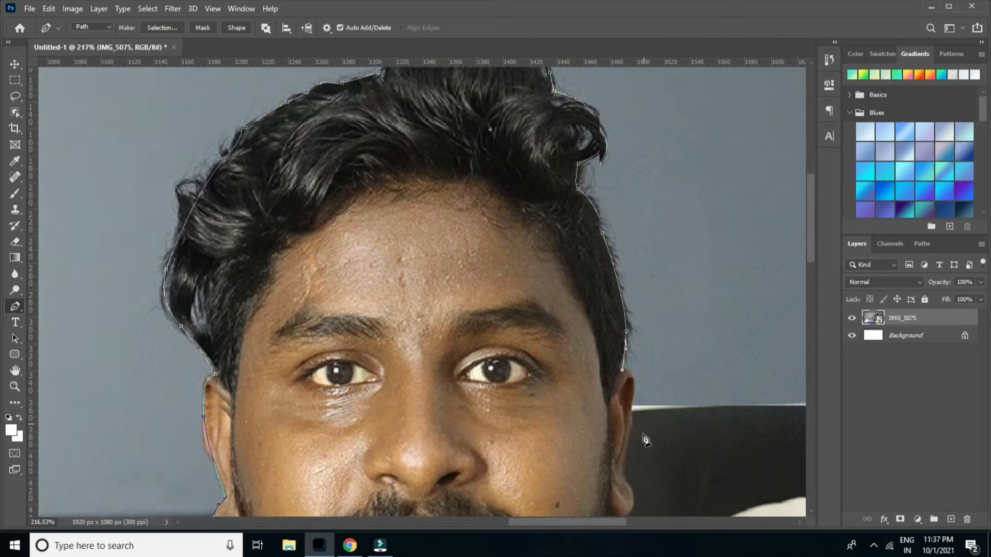
scroll(644, 436, "down", 2)
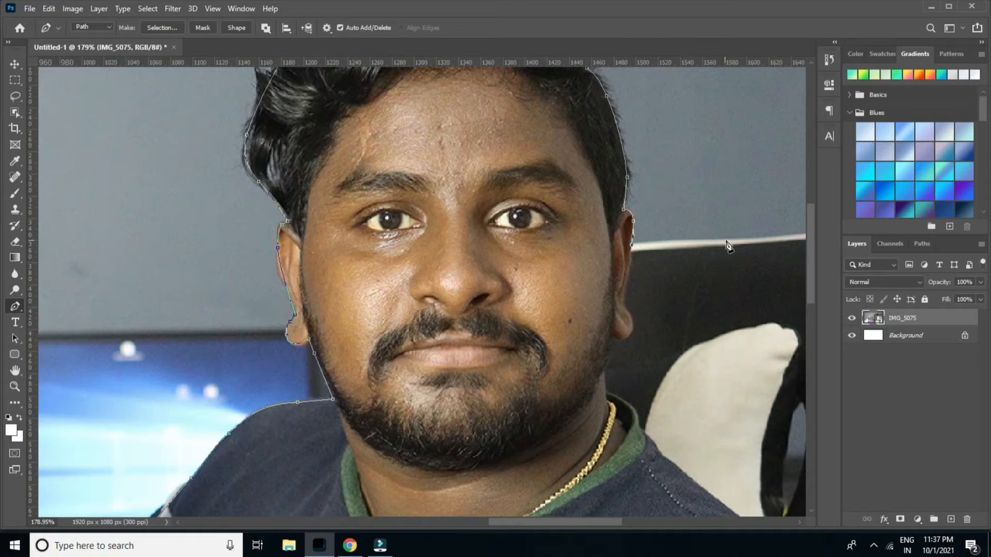
Continue the pen path along the chair's top edge, around its corner and down its outer side
left_click(732, 239)
scroll(537, 307, "right", 5)
left_click_drag(667, 237, 681, 249)
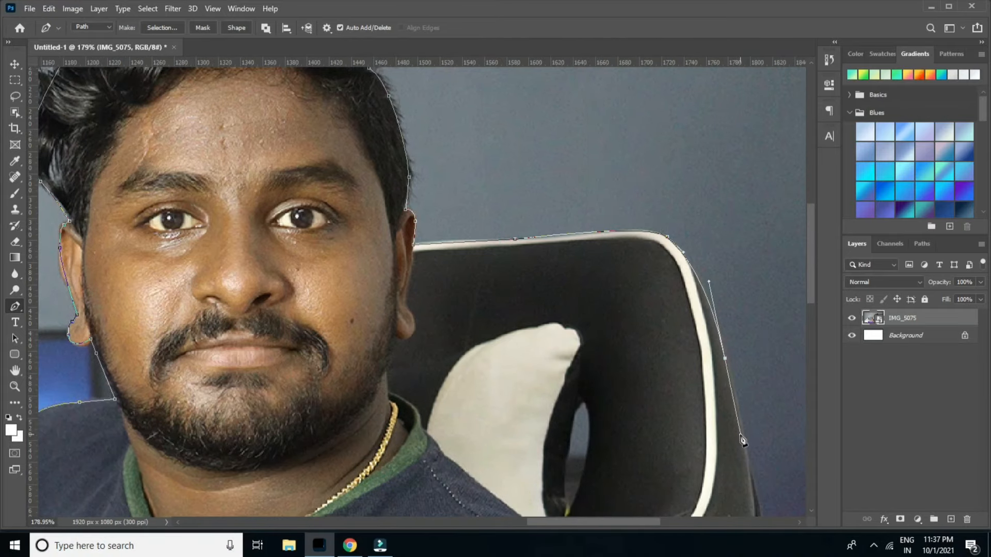
scroll(703, 407, "down", 4)
left_click_drag(761, 372, 755, 450)
Finish the path down the chair's outer edge and close it below the image, taking in the armrest
scroll(754, 450, "down", 3)
left_click(718, 480)
scroll(715, 480, "down", 5)
left_click(643, 450)
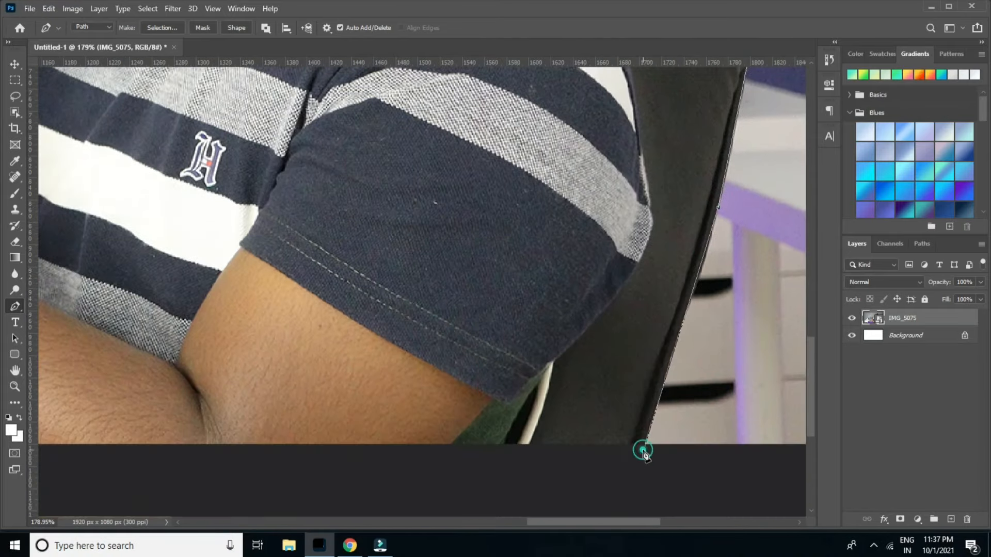
left_click(581, 486)
scroll(550, 482, "down", 6)
left_click(330, 501)
left_click(331, 485)
Convert the closed path to a selection and copy the selected man and chair to a new layer
right_click(394, 80)
left_click(431, 132)
left_click(555, 152)
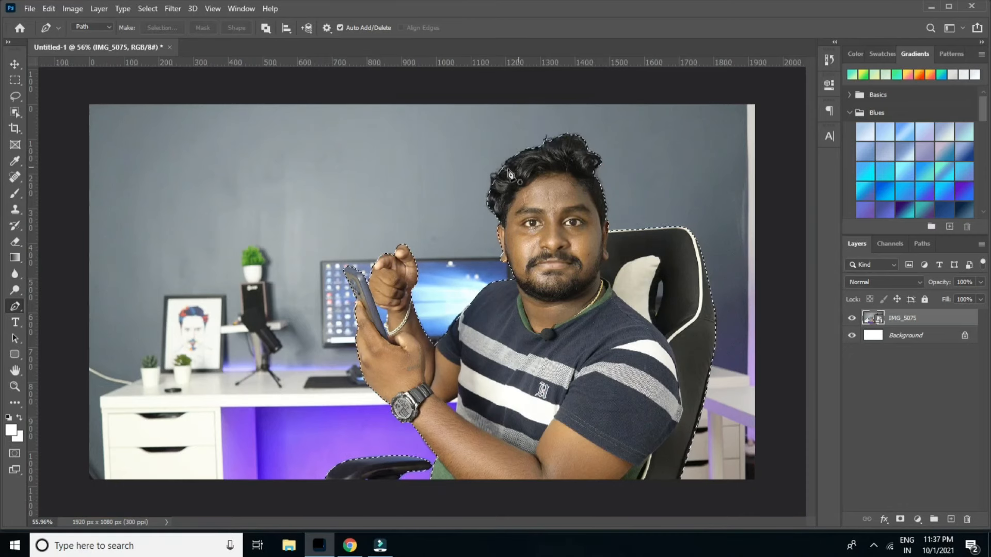
key("ctrl+j")
left_click(852, 336)
left_click(851, 336)
scroll(540, 176, "up", 2)
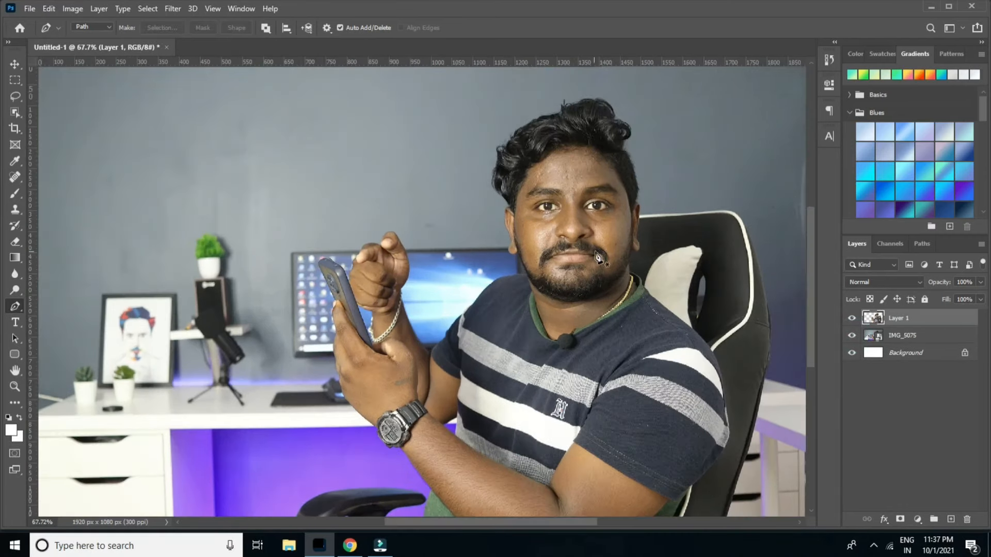
In the Camera Raw Filter, set the cutout's Exposure to +0.40, Contrast +7, Highlights +7, Shadows +50, Texture +12, Vibrance +8 and Saturation -1
key("v")
left_click(211, 9)
mouse_move(175, 9)
left_click(199, 81)
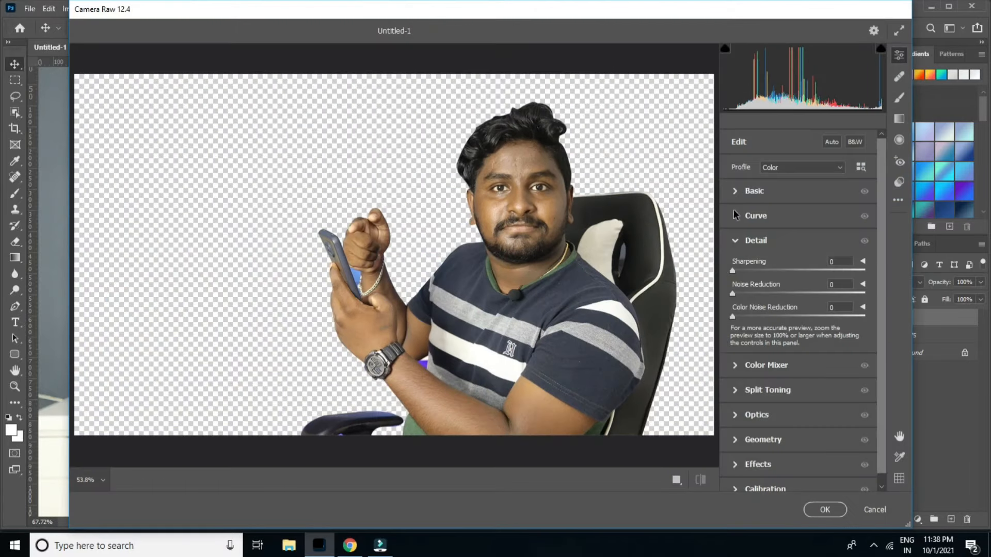
left_click(743, 190)
left_click_drag(798, 309, 784, 289)
left_click_drag(798, 253, 805, 256)
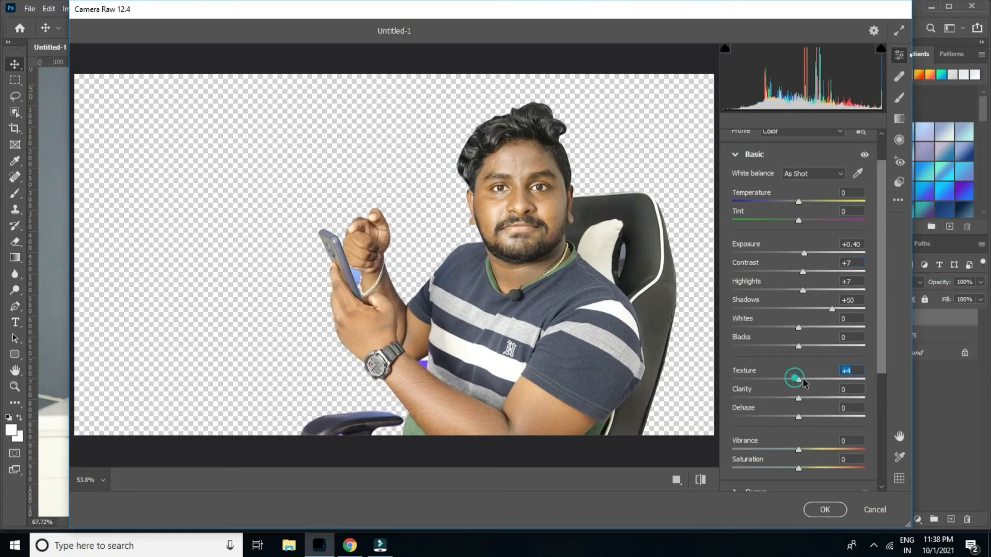
left_click_drag(800, 449, 803, 449)
scroll(803, 448, "down", 3)
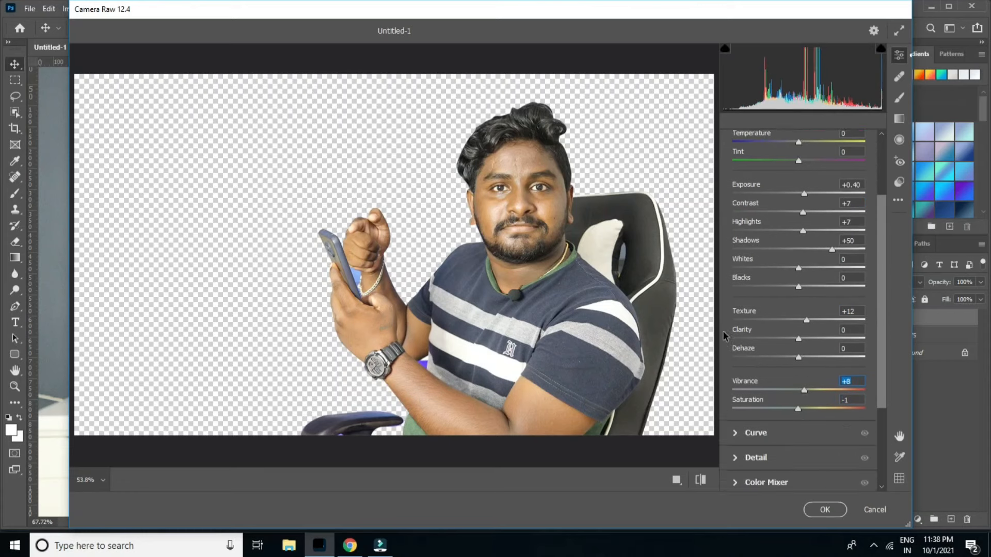
Set Noise Reduction to 20 in the Detail settings and apply the Camera Raw adjustments to the cutout
left_click(755, 428)
left_click_drag(732, 293, 758, 293)
left_click(535, 382)
left_click(447, 214)
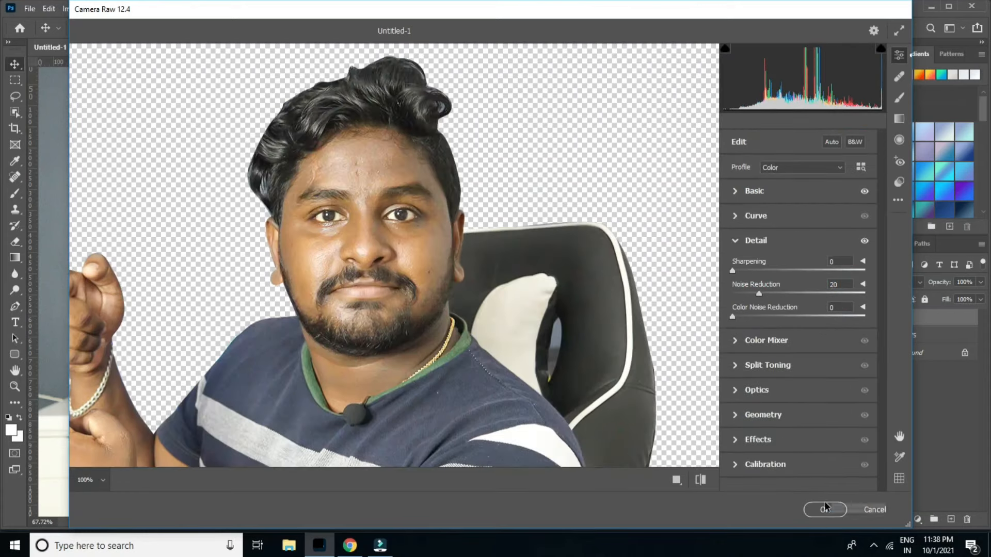
left_click(824, 510)
Add an empty layer above IMG_5075 and prepare the Brush with a dark desaturated blue colour
left_click(908, 335)
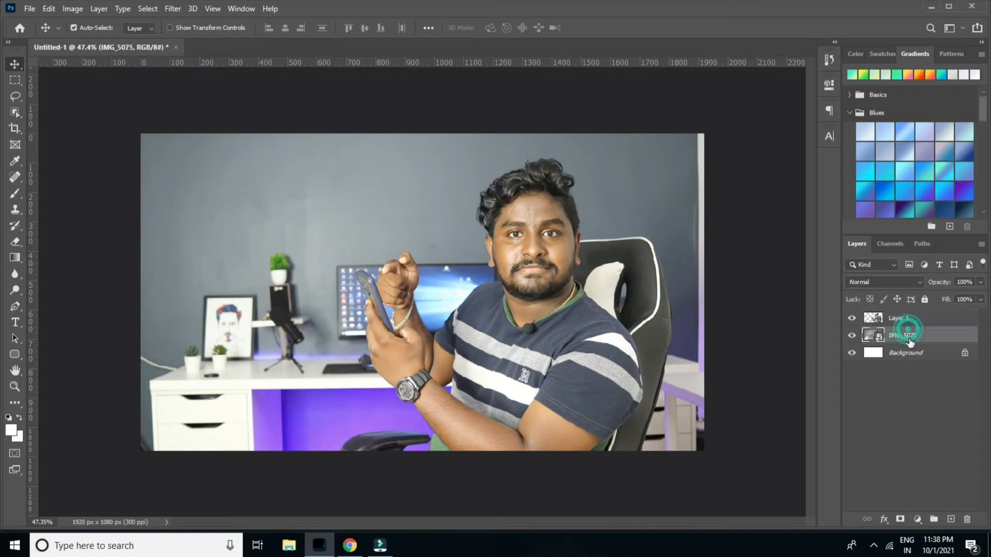
left_click(15, 194)
left_click(855, 54)
left_click(971, 127)
left_click(887, 176)
Try to paint the dark blue over the background behind the chair
mouse_move(688, 166)
left_mouse_down()
mouse_move(697, 286)
mouse_move(187, 177)
mouse_move(343, 431)
mouse_move(132, 410)
mouse_move(674, 346)
left_mouse_up()
key("ctrl+z")
key("ctrl+z")
key("ctrl+z")
key("ctrl+z")
Sample the wall's grey-blue colour, paint it over the whole background on Layer 2 and set the layer's fill to 89%
left_click(854, 76)
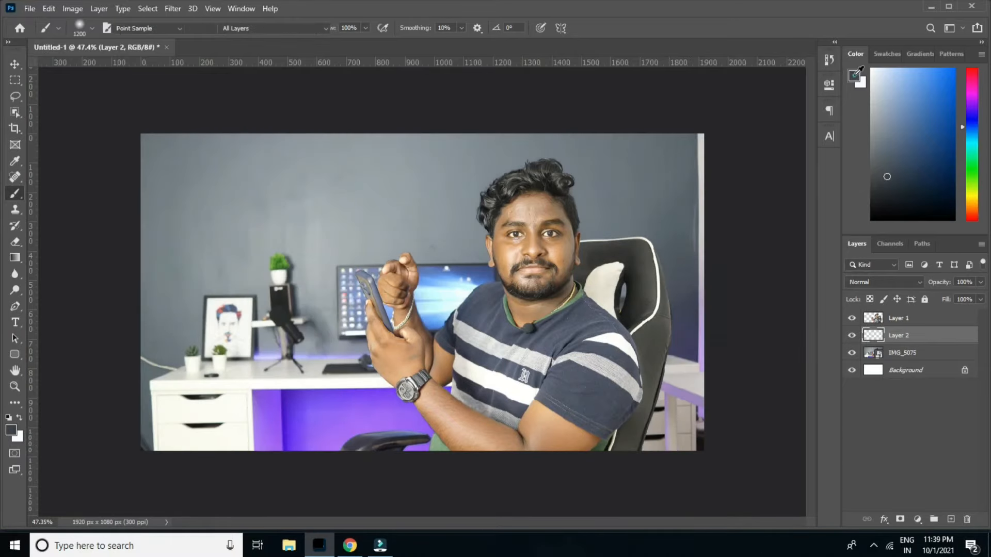
left_click(438, 217)
left_click(934, 175)
mouse_move(717, 217)
left_mouse_down()
mouse_move(642, 411)
mouse_move(288, 432)
mouse_move(144, 376)
mouse_move(464, 419)
mouse_move(206, 467)
mouse_move(214, 305)
mouse_move(648, 314)
mouse_move(727, 150)
mouse_move(145, 490)
left_mouse_up()
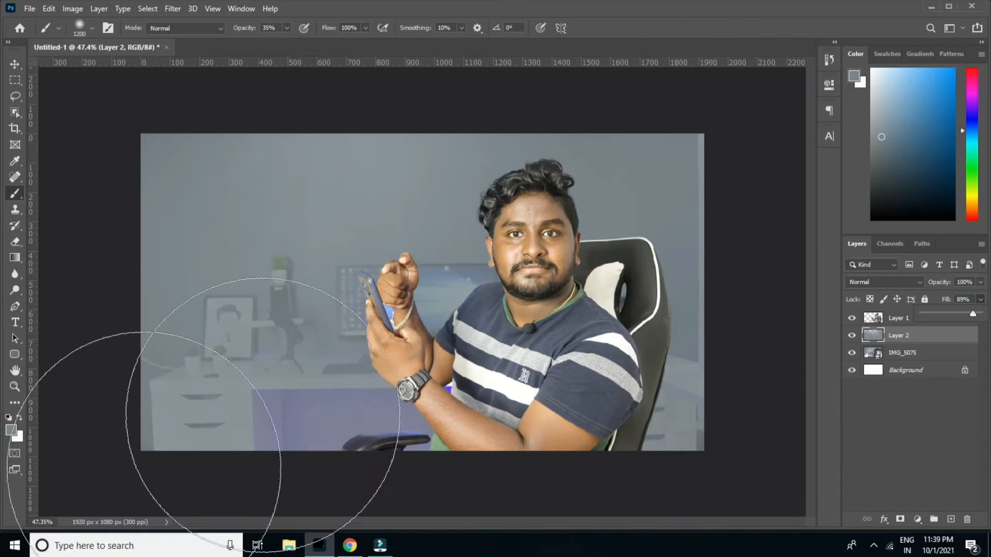
Apply a Gaussian Blur to the IMG_5075 photo layer
left_click(18, 65)
left_click(911, 353)
left_click(209, 12)
left_click(172, 9)
mouse_move(178, 148)
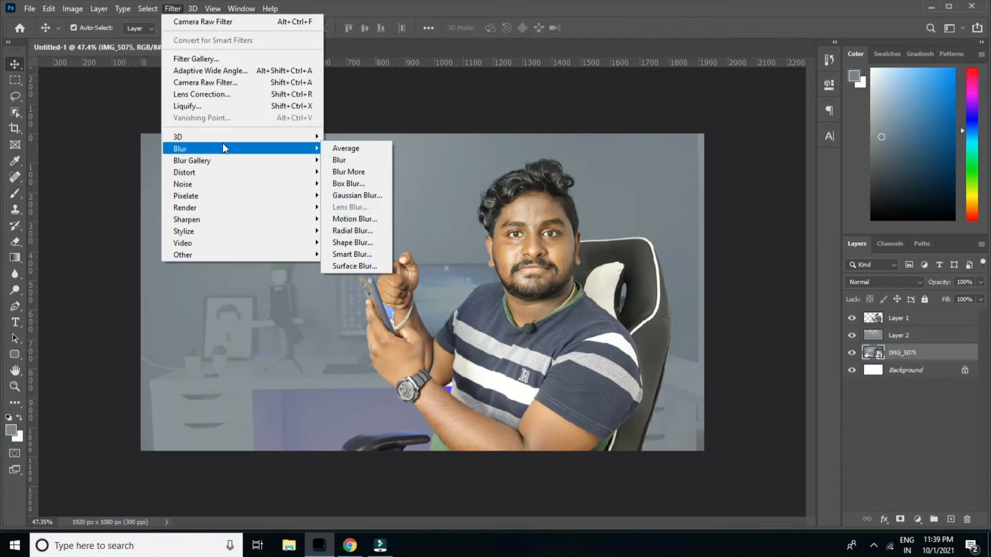
left_click(353, 201)
key("Return")
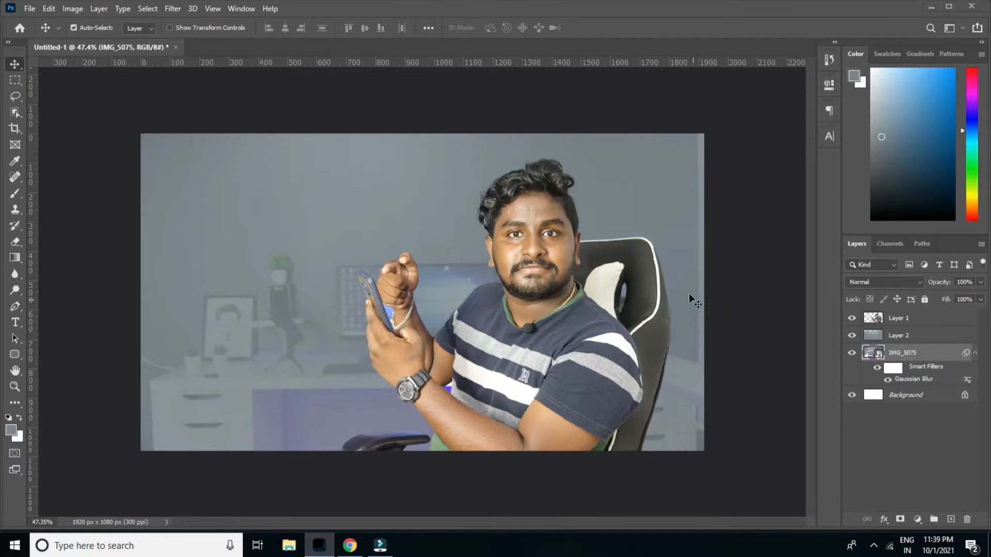
Add a new layer above Layer 2 and paint soft dark blue shading around the background's edges
left_click(911, 336)
key("ctrl+shift+alt+n")
key("d")
key("b")
mouse_move(626, 492)
left_mouse_down()
mouse_move(110, 432)
mouse_move(138, 404)
mouse_move(110, 103)
mouse_move(665, 400)
left_mouse_up()
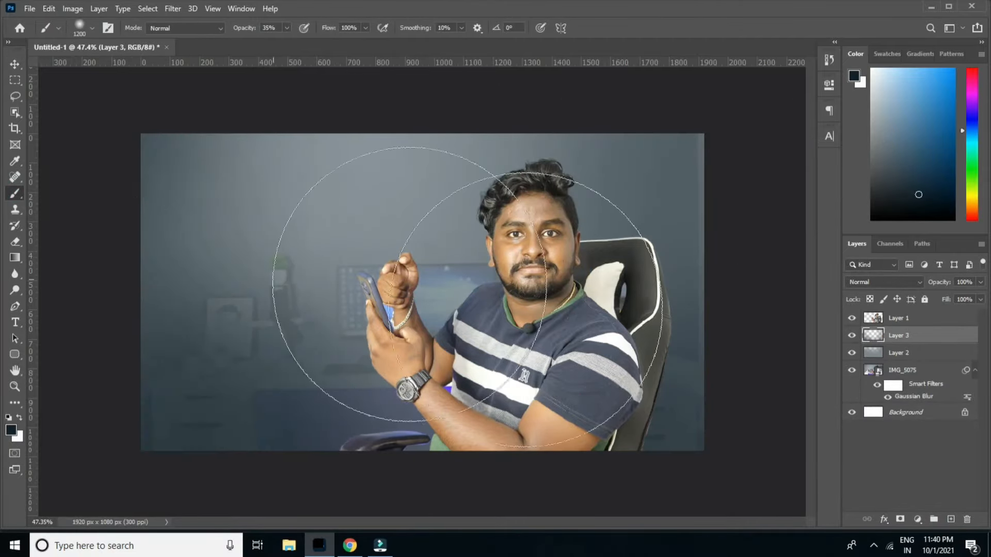
Try to paint a soft yellow glow on the background behind the chair
left_click(972, 200)
left_click(641, 312)
key("ctrl+z")
left_click(947, 81)
left_click_drag(651, 268, 583, 385)
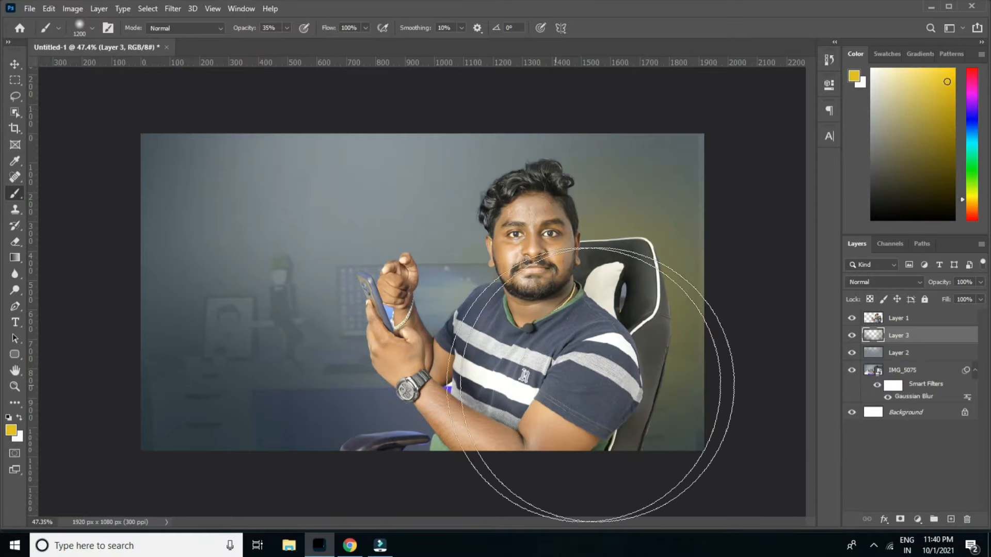
key("ctrl+z")
Try to paint a soft light grey glow on the background behind the man
left_click(872, 100)
mouse_move(531, 338)
left_mouse_down()
mouse_move(605, 420)
mouse_move(598, 281)
left_mouse_up()
key("ctrl+z")
scroll(741, 298, "down", 1)
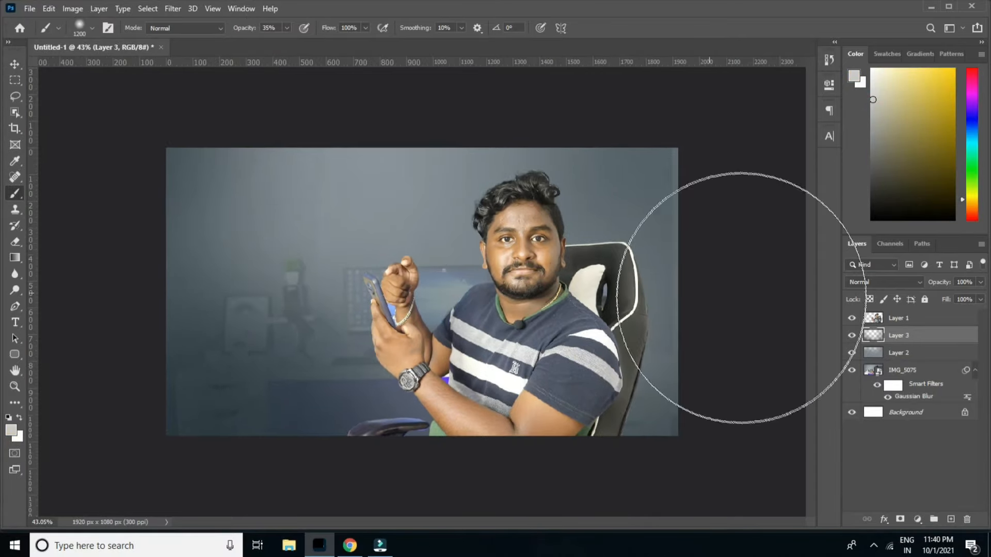
Switch to File Explorer and open the telugu techpad folder inside YOUTUBERS THUMBNIAL PSDS on drive E
left_click(14, 64)
left_click(289, 545)
scroll(433, 361, "down", 5)
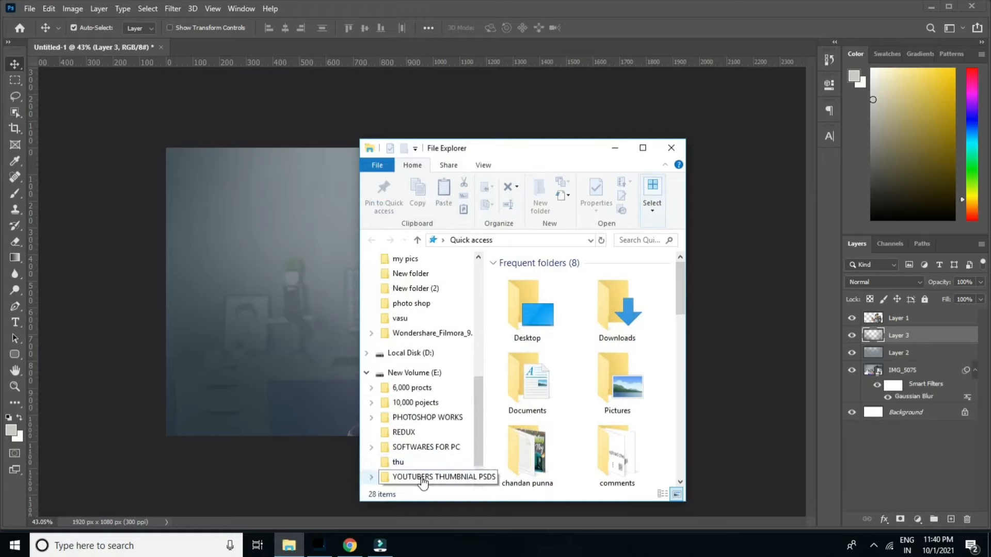
scroll(439, 323, "up", 3)
scroll(439, 362, "down", 10)
left_click(432, 462)
scroll(547, 413, "down", 6)
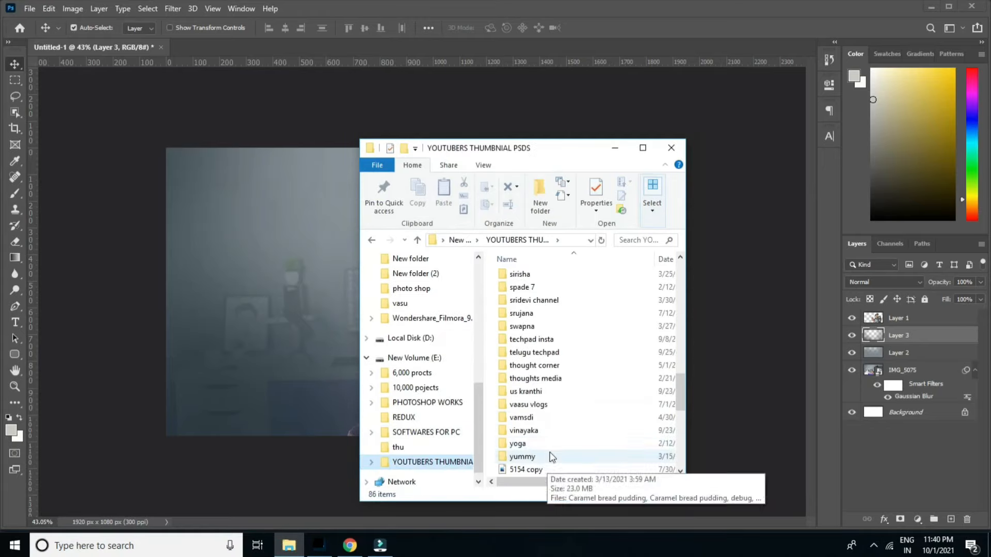
double_click(550, 356)
Maximize the folder window, find the mirfak PSD file and open it in Photoshop
scroll(596, 416, "down", 10)
left_click(645, 150)
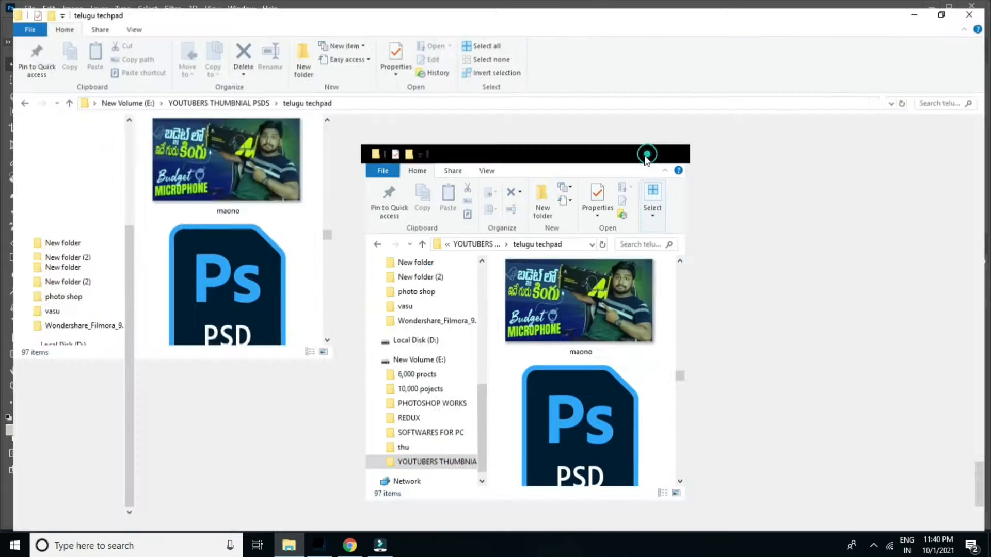
scroll(336, 292, "down", 8)
scroll(418, 324, "down", 10)
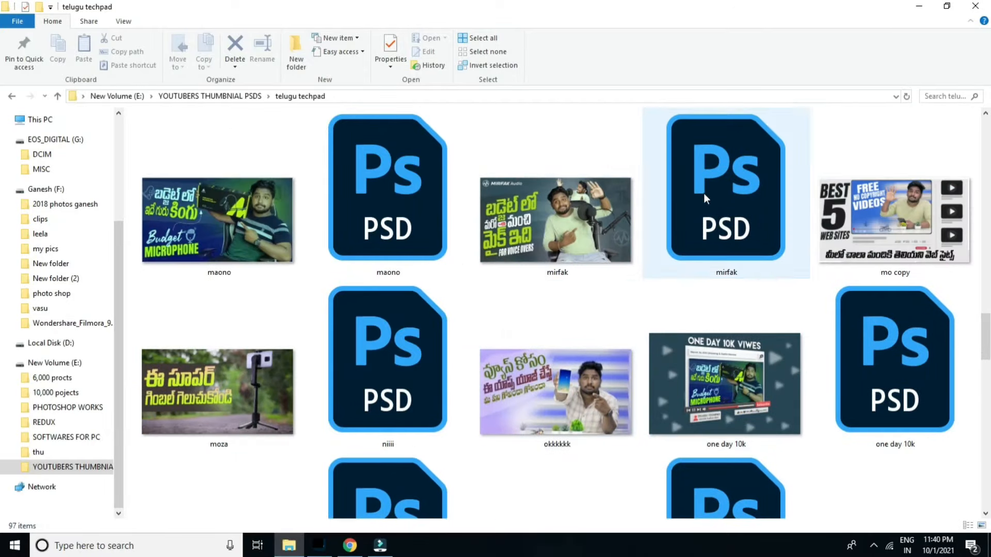
double_click(704, 193)
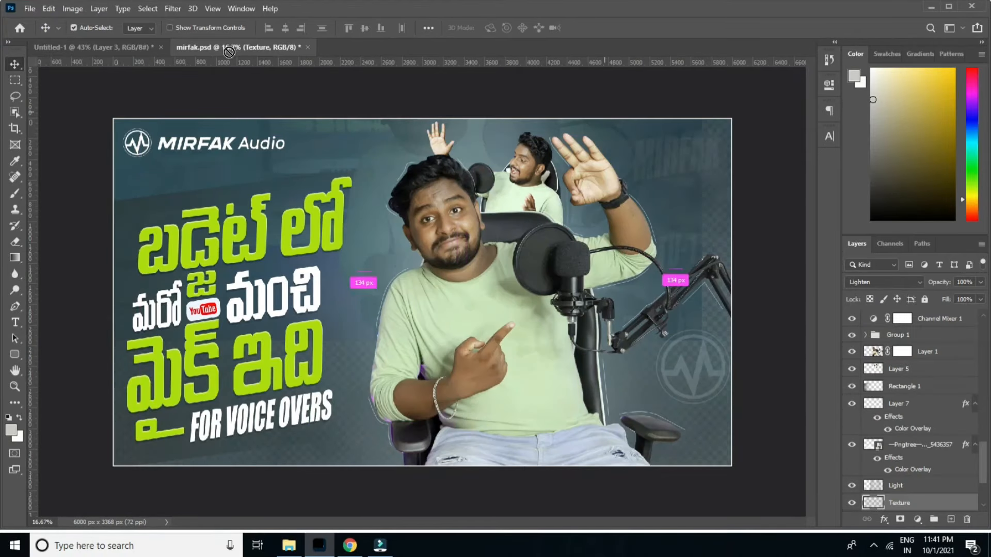
Bring the Texture layer from mirfak.psd into Untitled-1 and scale it to about 32.21% over the photo
left_click_drag(228, 52, 328, 358)
scroll(577, 330, "down", 5)
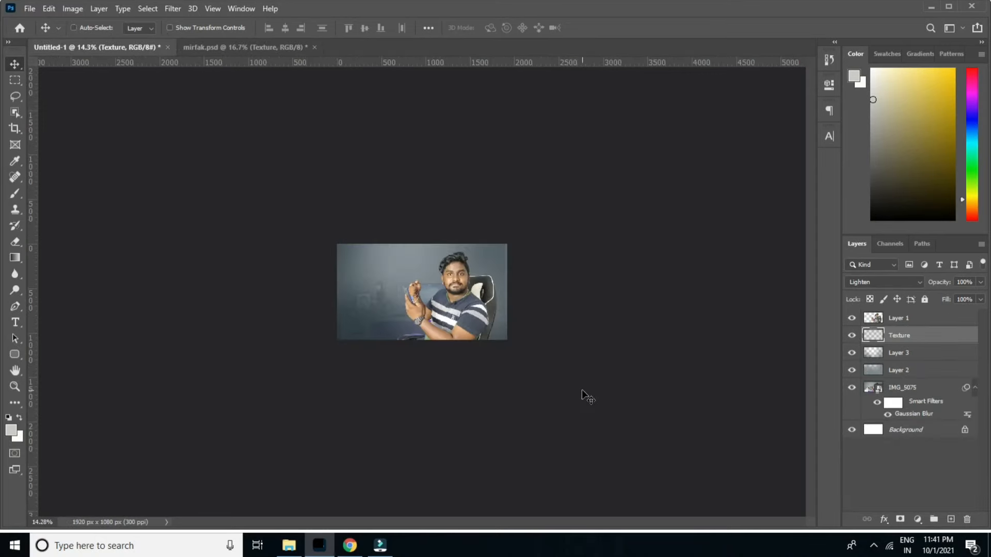
key("ctrl+t")
left_click_drag(785, 395, 421, 180)
left_click_drag(379, 144, 467, 303)
scroll(506, 377, "up", 2)
scroll(507, 378, "up", 3)
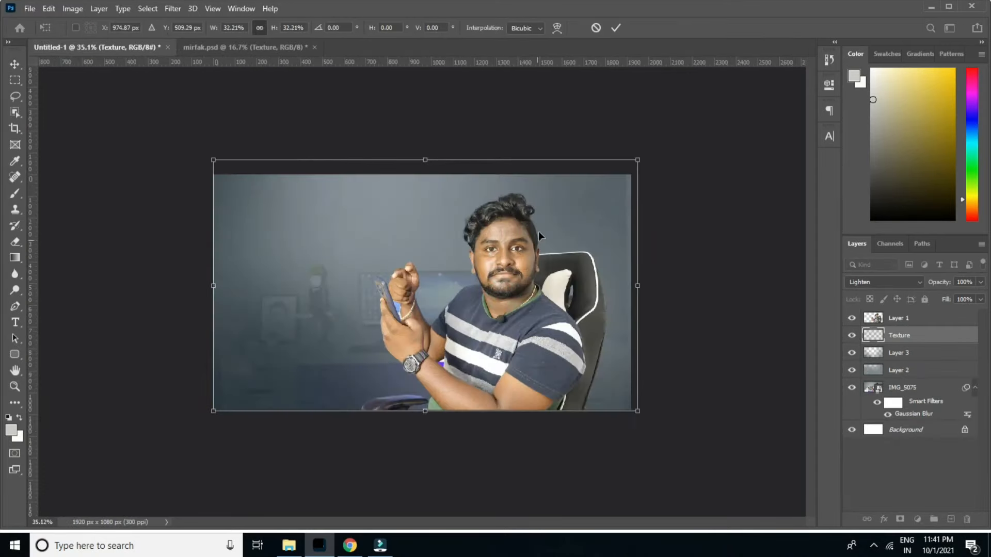
Stretch and slightly skew the Texture layer so it covers the whole canvas
left_click_drag(538, 232, 533, 247)
left_click_drag(630, 425, 615, 415)
mouse_move(580, 329)
left_mouse_down()
mouse_move(594, 334)
mouse_move(574, 333)
left_mouse_up()
left_click_drag(607, 295, 643, 290)
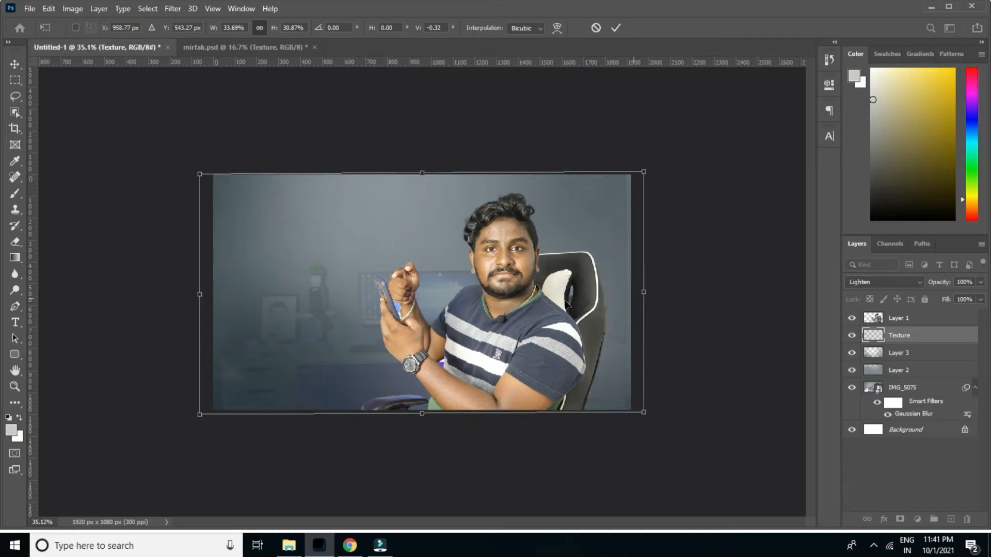
left_click_drag(423, 172, 423, 168)
key("Return")
Set the Texture layer's blending mode to Hard Light and its fill to 50%
left_click(884, 284)
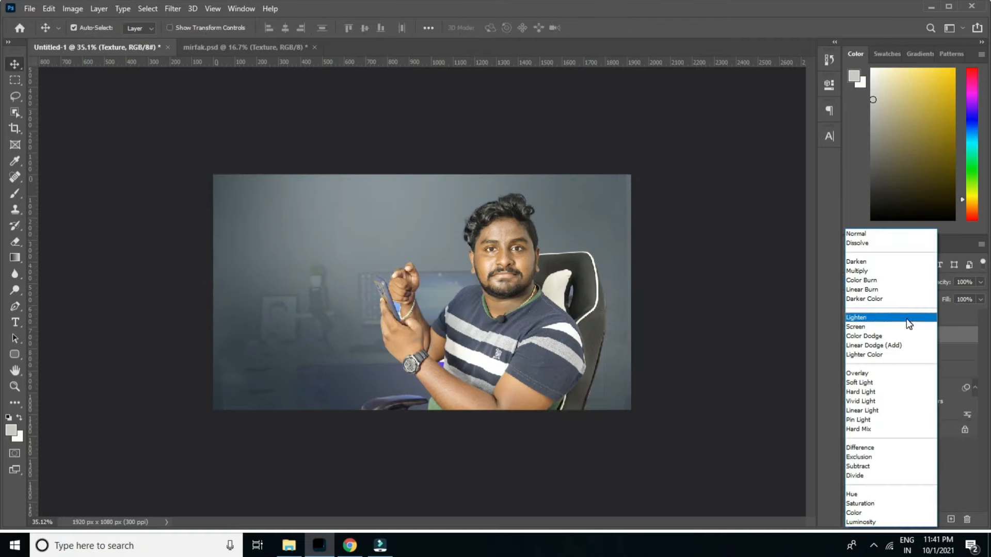
left_click(886, 335)
left_click(884, 281)
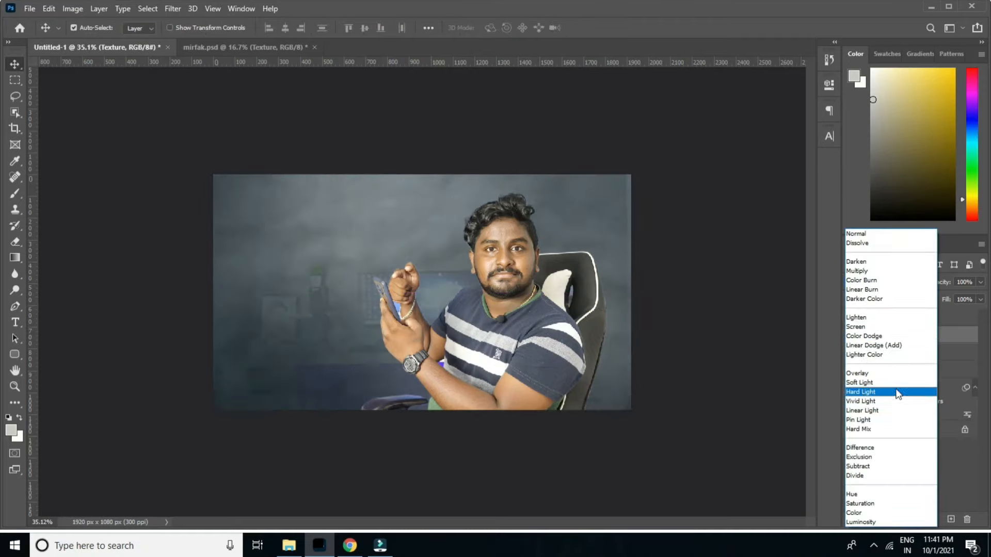
left_click(892, 388)
left_click_drag(980, 300, 934, 315)
scroll(446, 239, "up", 5)
scroll(447, 238, "down", 5)
scroll(373, 324, "up", 5)
scroll(479, 457, "down", 6)
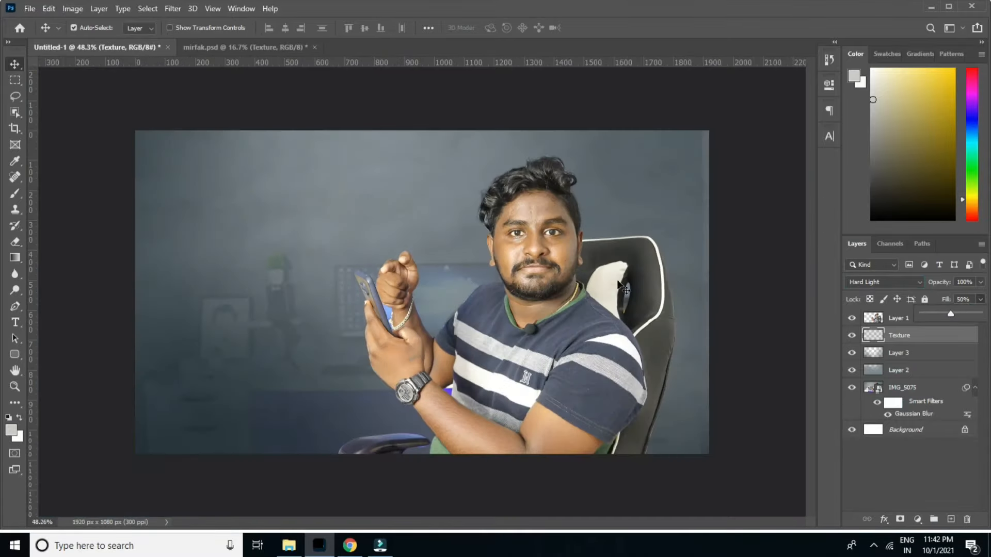
scroll(312, 127, "up", 2)
Browse the telugu techpad folder in File Explorer for another thumbnail project and open 0555.psd in Photoshop
left_click(247, 47)
left_click(142, 47)
left_click(289, 542)
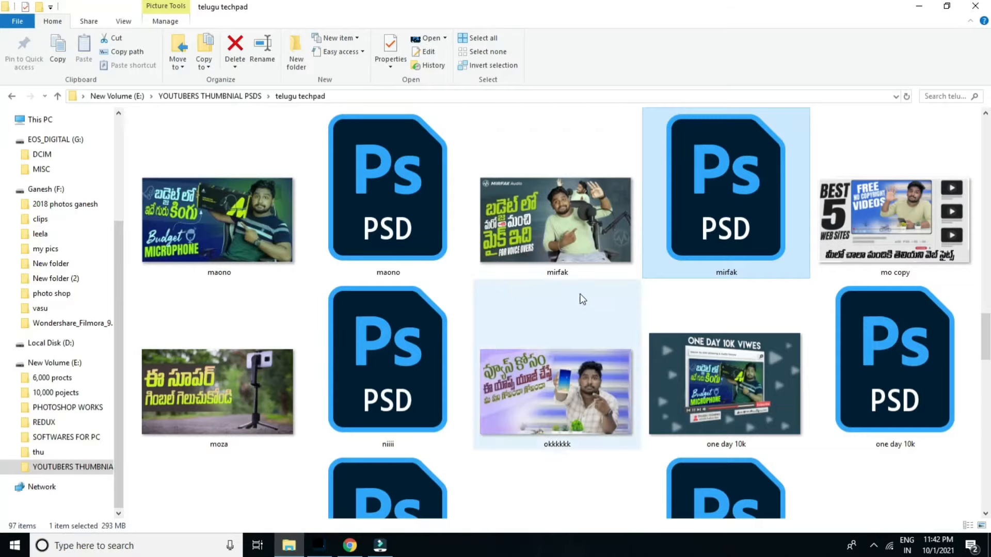
scroll(579, 298, "up", 5)
scroll(607, 273, "down", 14)
scroll(473, 305, "down", 3)
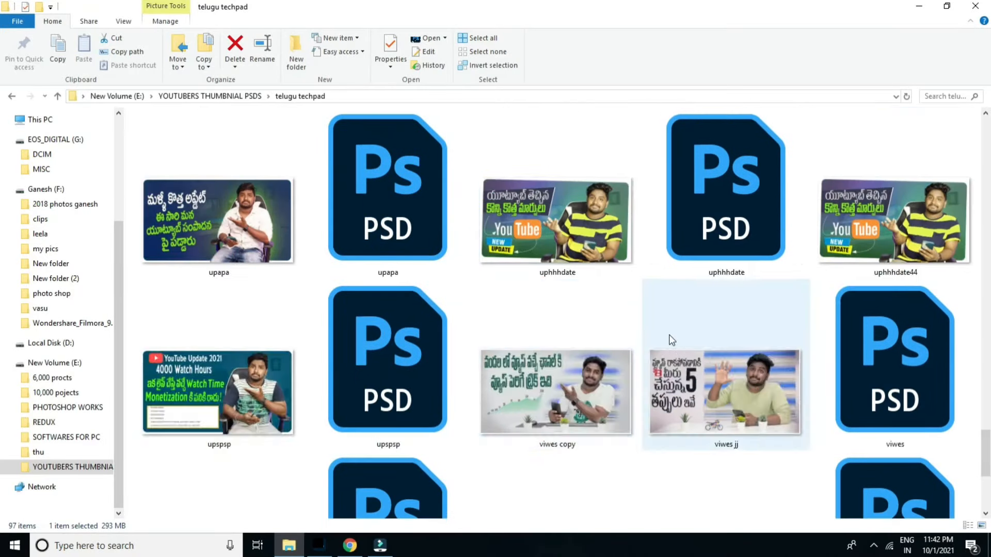
scroll(668, 334, "up", 10)
scroll(377, 359, "up", 15)
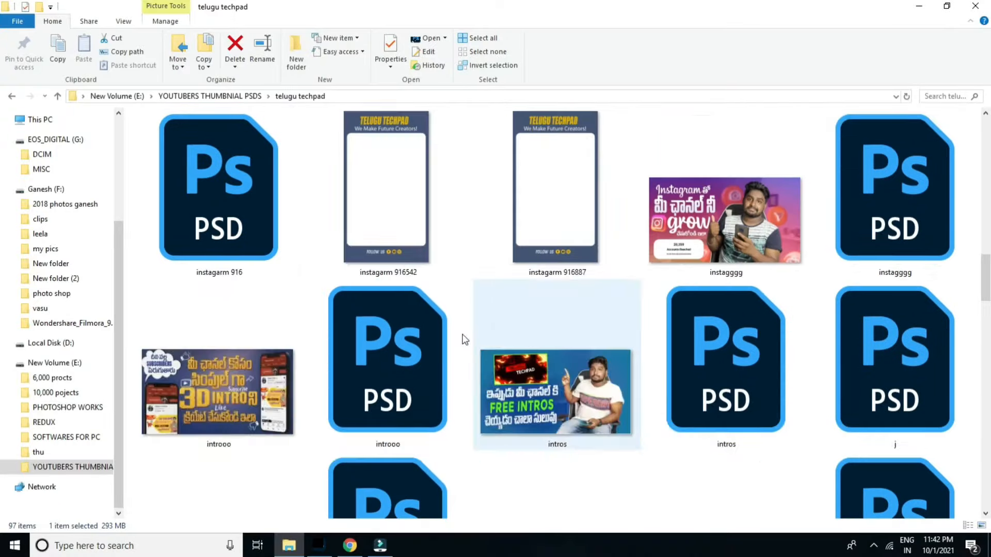
key("alt+Tab")
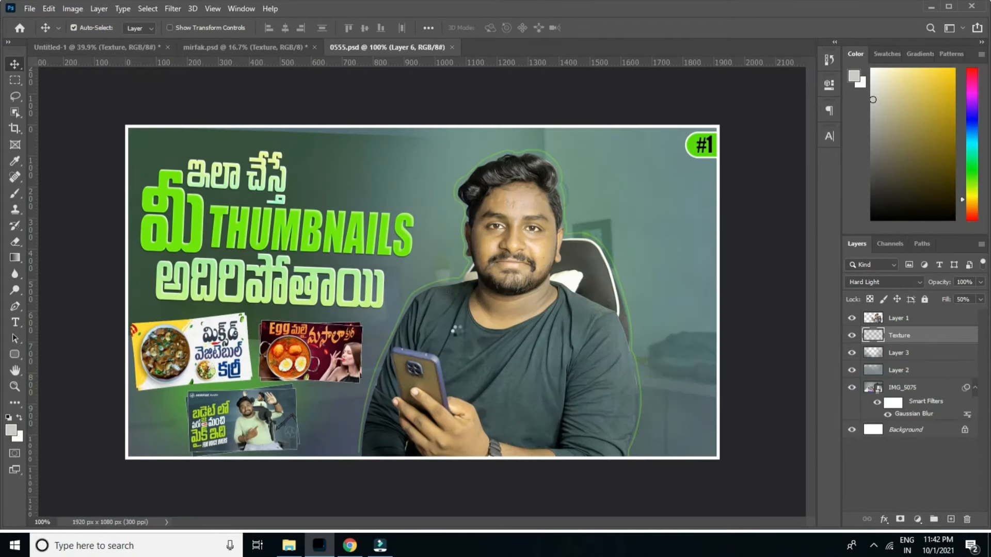
Bring the THUMBNAILS and Telugu headline text from 0555.psd into Untitled-1 and give the top Telugu line a light green-yellow gradient
left_click_drag(259, 232, 307, 317)
left_click(301, 48)
left_click(393, 47)
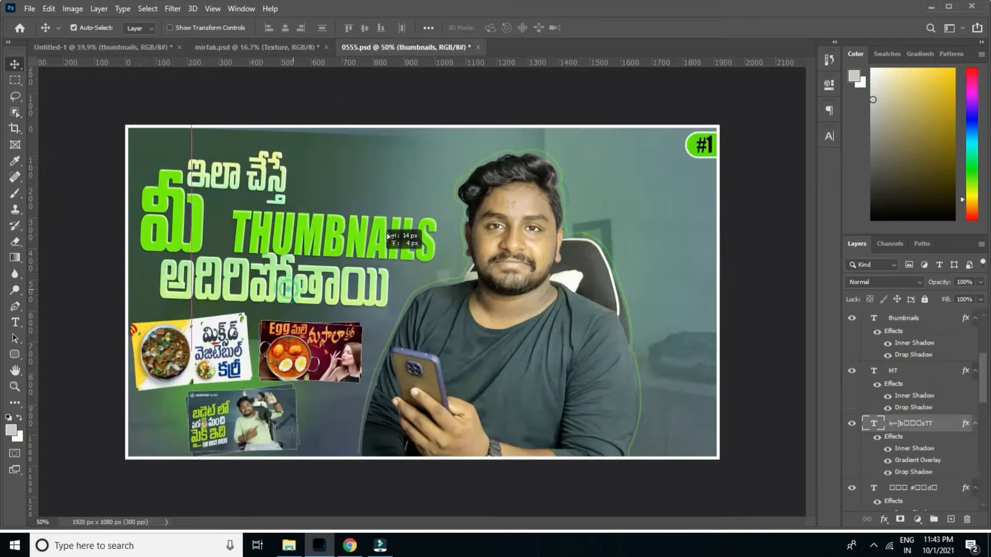
key("ctrl+Tab")
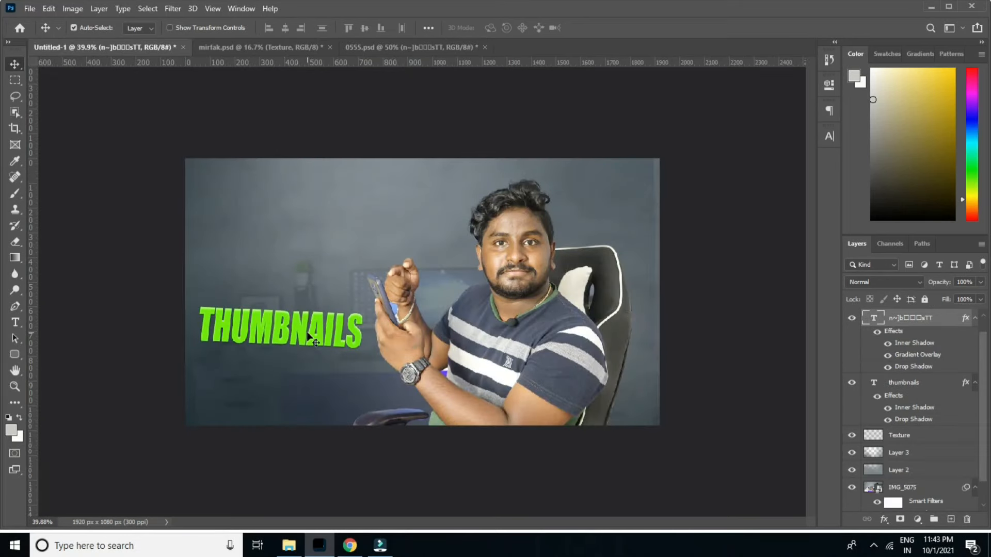
left_click_drag(305, 336, 305, 335)
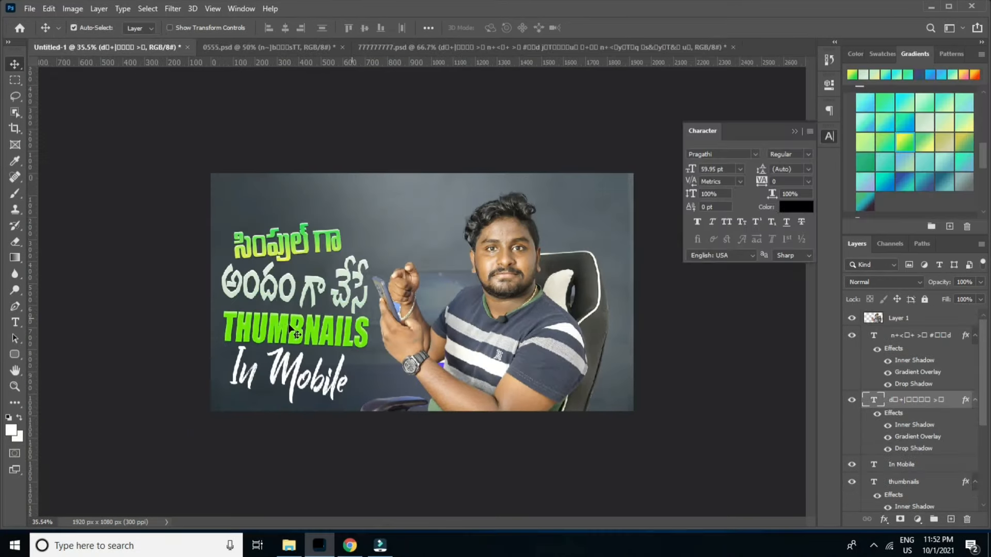
left_click(963, 124)
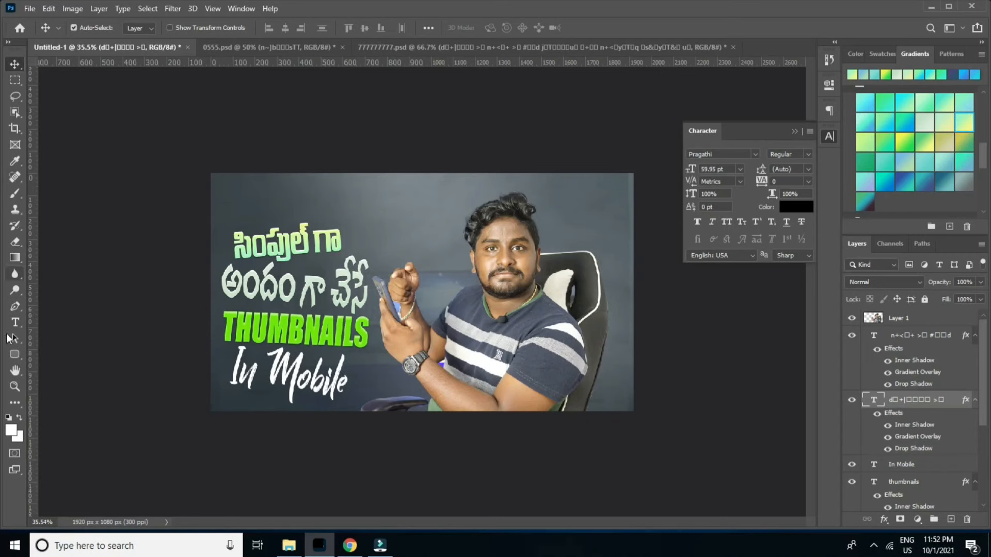
Bring Rounded Rectangle 1 from 0555.psd into Untitled-1, place it below the text layers and stretch it taller behind the headline
left_click(319, 47)
left_click_drag(222, 232, 264, 275)
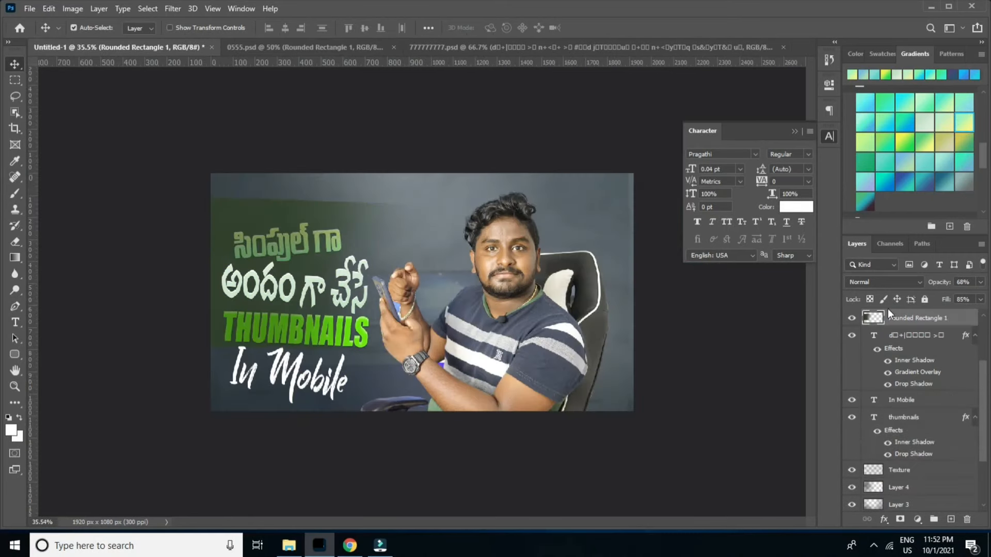
left_click_drag(888, 313, 888, 461)
key("ctrl+t")
left_click_drag(285, 286, 291, 306)
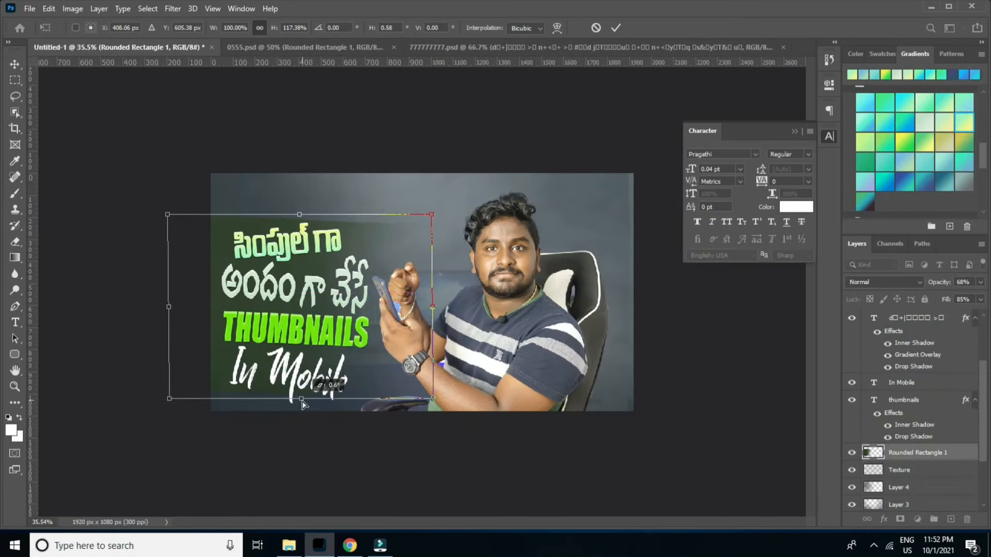
key("Return")
Move the green panel and the headline lines upward, fitting the text closely together over the panel
left_click_drag(227, 240, 227, 221)
left_click_drag(265, 240, 259, 222)
left_click_drag(261, 283, 261, 270)
left_click_drag(269, 325, 265, 313)
left_click_drag(302, 368, 297, 349)
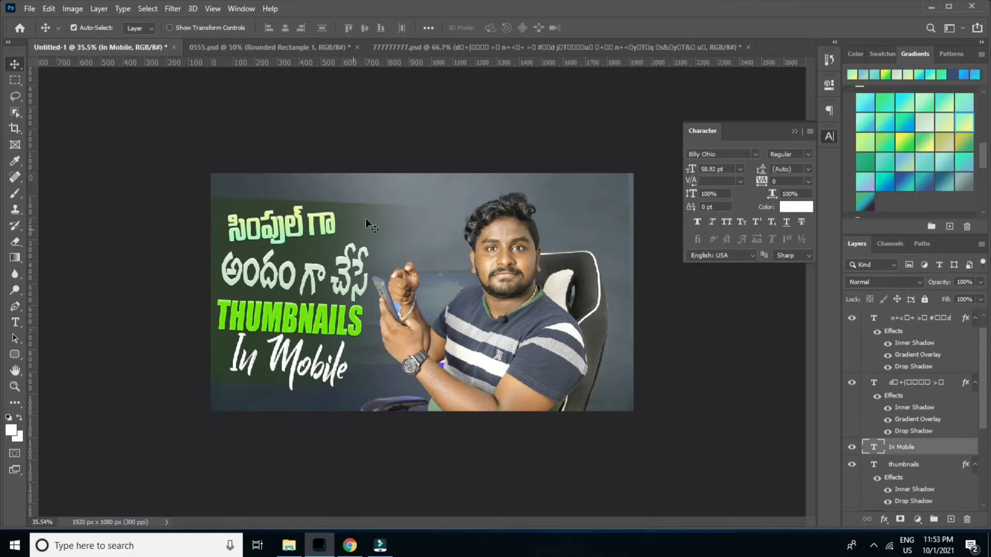
Change the top Telugu line's font to MeenaScript, tilt it clockwise and scale it down to 44.78 pt just above the second line
double_click(874, 382)
left_click(754, 154)
left_click(738, 246)
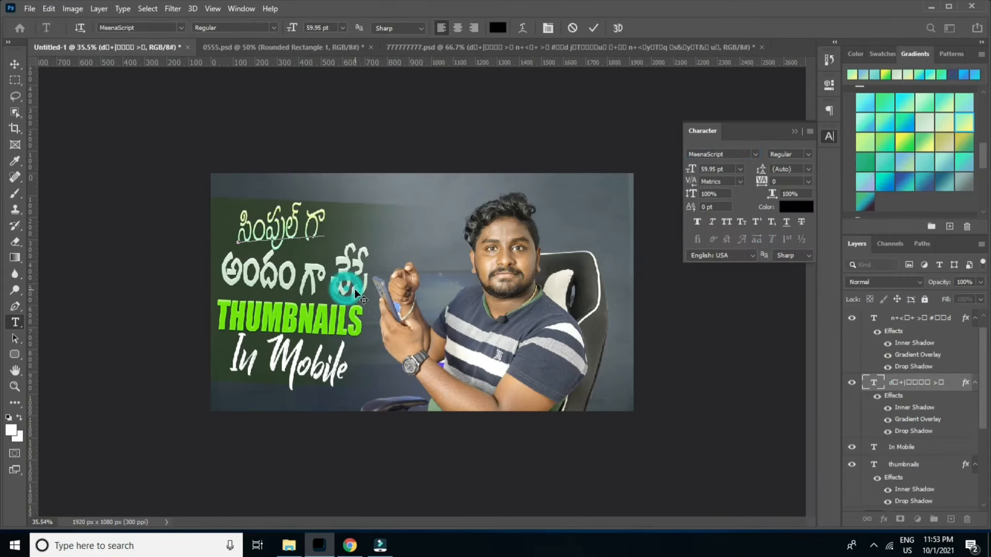
key("ctrl+t")
left_click_drag(361, 196, 364, 199)
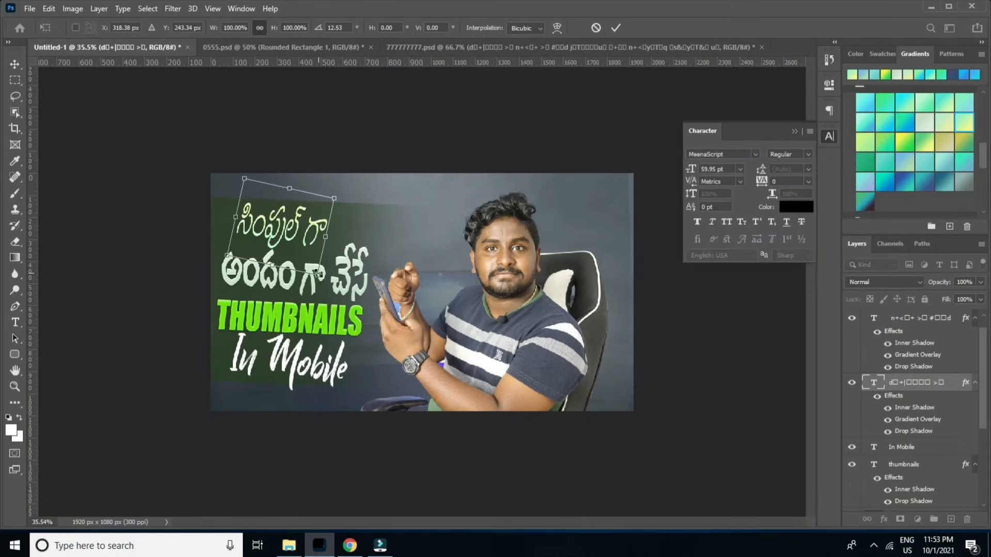
left_click_drag(318, 273, 300, 250)
left_click_drag(277, 199, 292, 238)
key("Return")
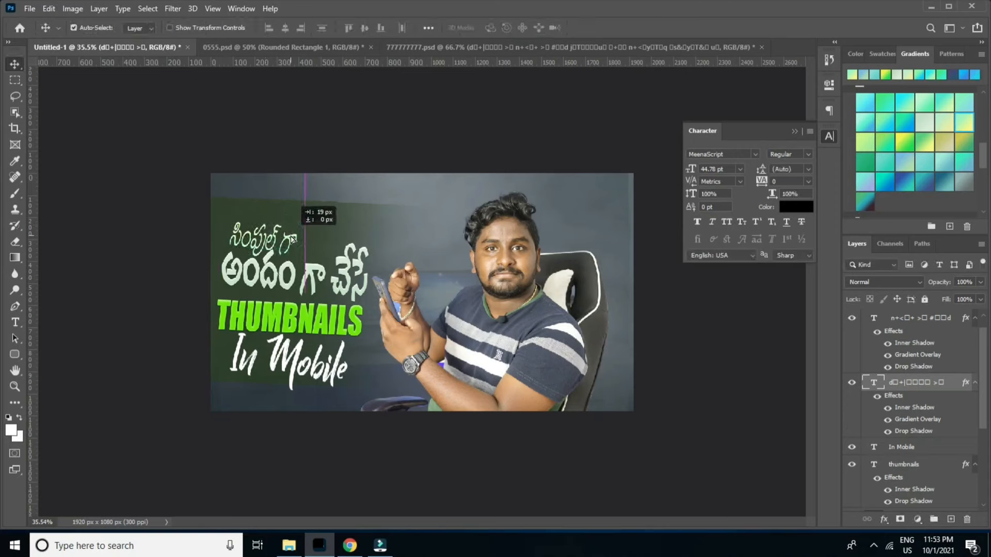
Turn off the top Telugu line's gradient overlay and recolour its text white
double_click(285, 247)
left_click(855, 54)
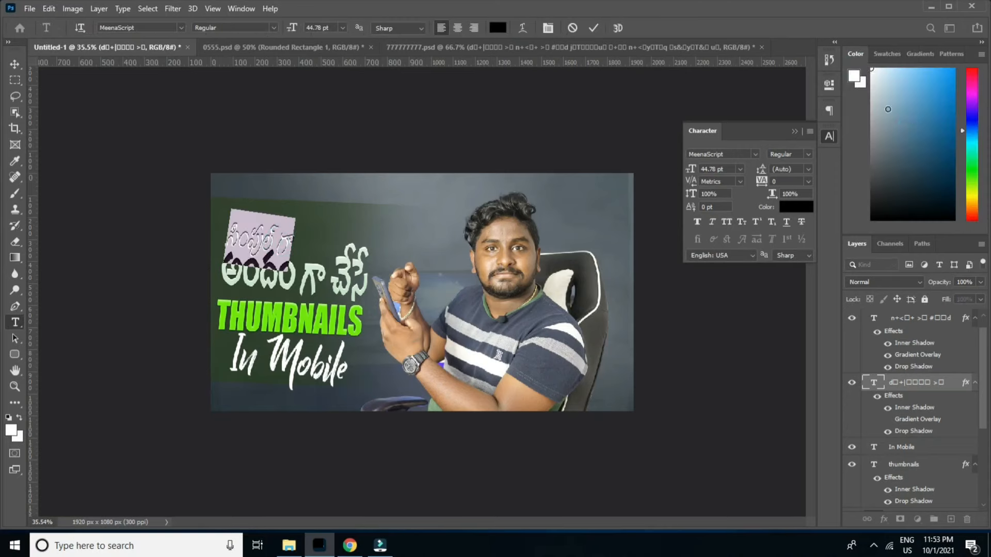
left_click_drag(889, 107, 835, 55)
key("ctrl+Return")
Scale the In Mobile text down to 43.11 pt and tuck it directly under THUMBNAILS
double_click(273, 374)
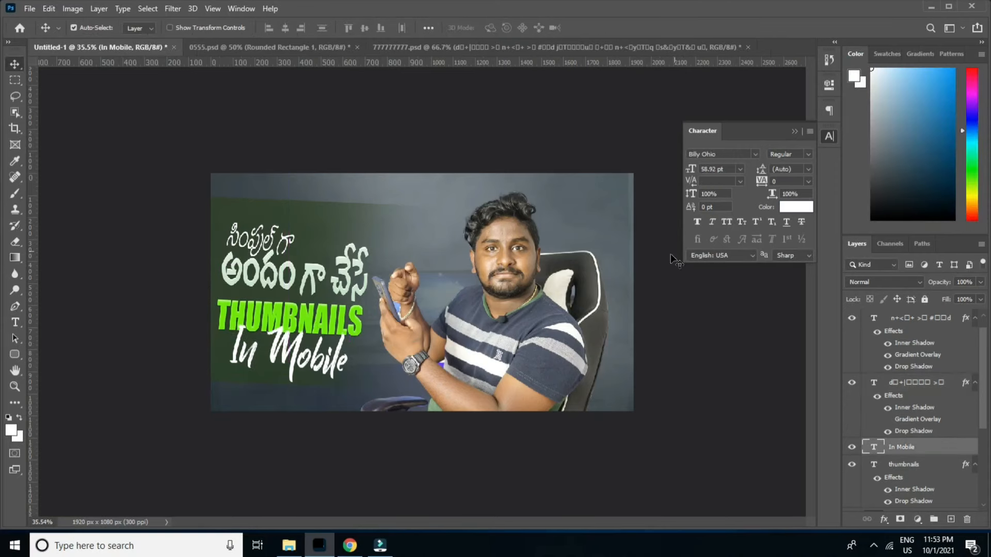
key("ctrl+Return")
key("ctrl+t")
left_click_drag(348, 396, 301, 350)
key("Return")
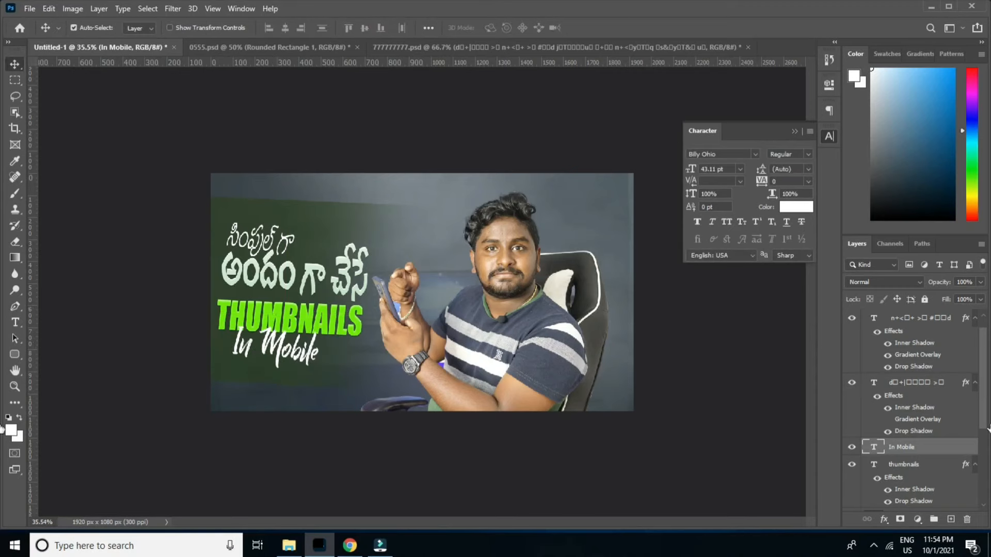
Add a 4 px stroke in dark green 344136 to the In Mobile text
double_click(975, 448)
left_click(529, 192)
left_click(715, 220)
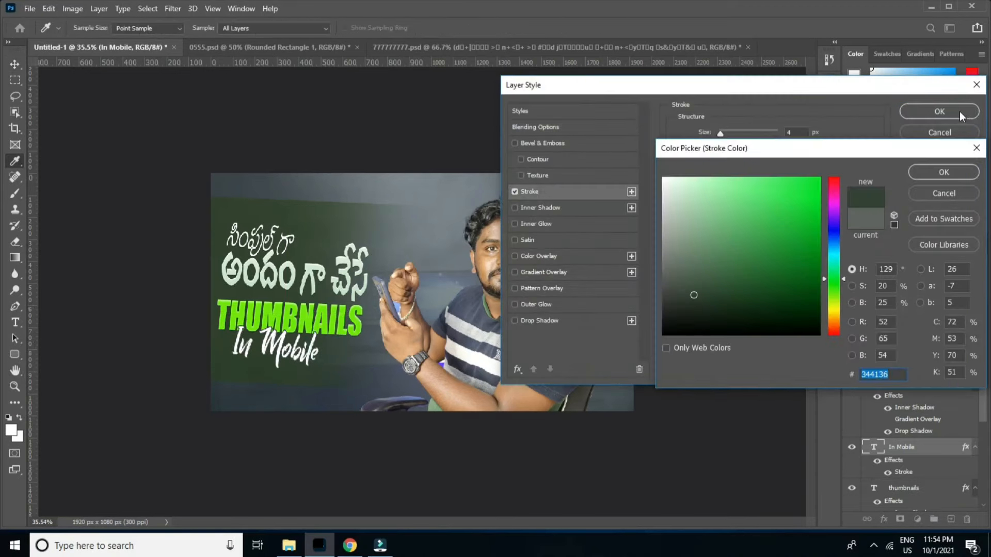
key("Return")
left_click(949, 111)
Copy the words గా చేసే from the second Telugu line and delete them, leaving only అందం
double_click(313, 295)
mouse_move(380, 283)
left_mouse_down()
mouse_move(298, 285)
mouse_move(381, 284)
left_mouse_up()
key("ctrl+c")
right_click(298, 285)
key("Escape")
left_click(292, 285)
key("ctrl+a")
key("BackSpace")
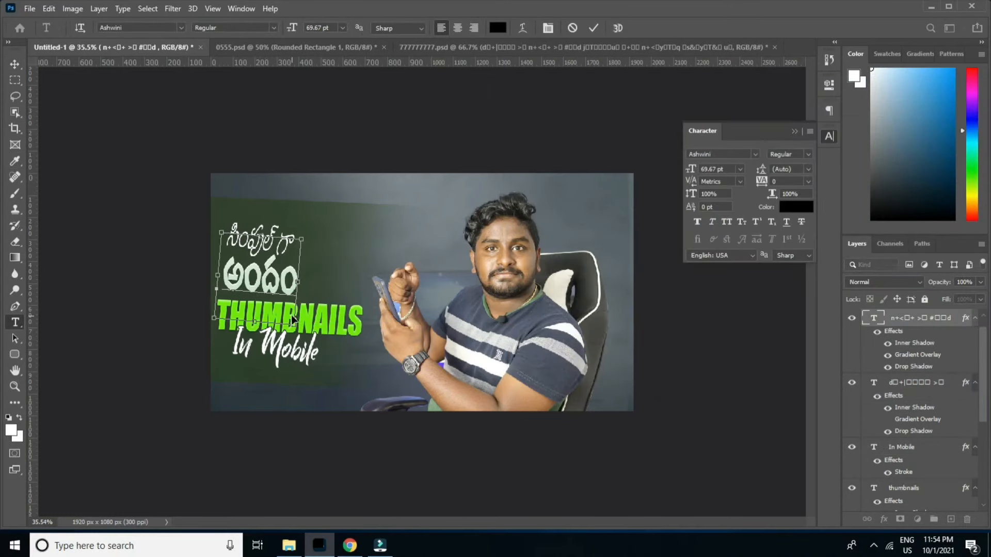
Move the top Telugu line aside and enlarge అందం above THUMBNAILS
key("ctrl+t")
left_click(15, 64)
left_click_drag(262, 240, 386, 224)
left_click_drag(286, 277, 293, 274)
key("ctrl+t")
left_click_drag(307, 315, 333, 343)
left_click_drag(294, 292, 285, 286)
left_click_drag(331, 182, 326, 179)
key("Return")
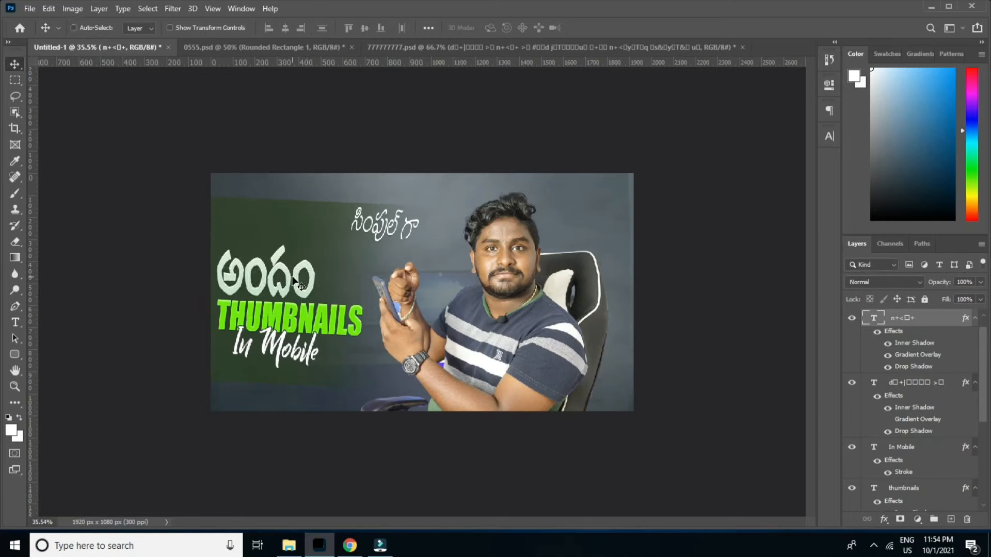
Duplicate the అందం text, replace the copy's wording with గా చేసే and place it at a smaller size beside అందం
left_click_drag(292, 277, 430, 299)
double_click(429, 299)
key("ctrl+v")
left_click_drag(449, 365, 309, 252)
key("ctrl+a")
left_click(343, 28)
left_click(333, 161)
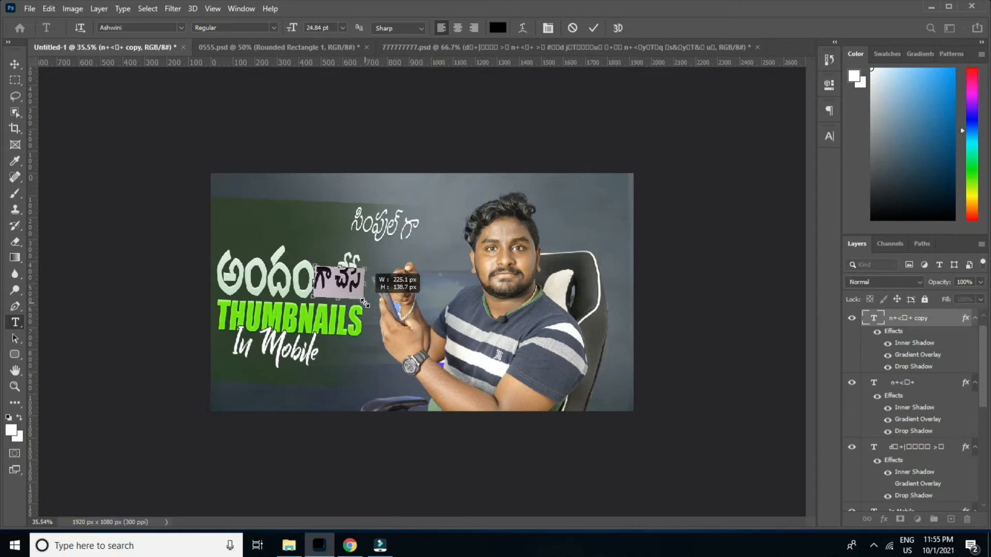
key("ctrl+Return")
Move the top Telugu line back above అందం and widen the gap between its two words
key("v")
left_click_drag(370, 218, 271, 212)
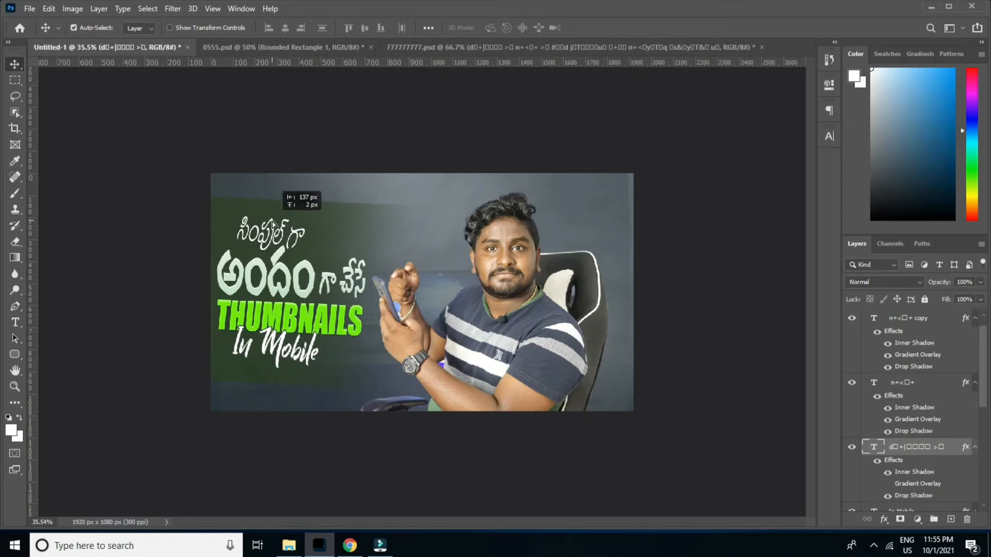
key("t")
left_click(285, 237)
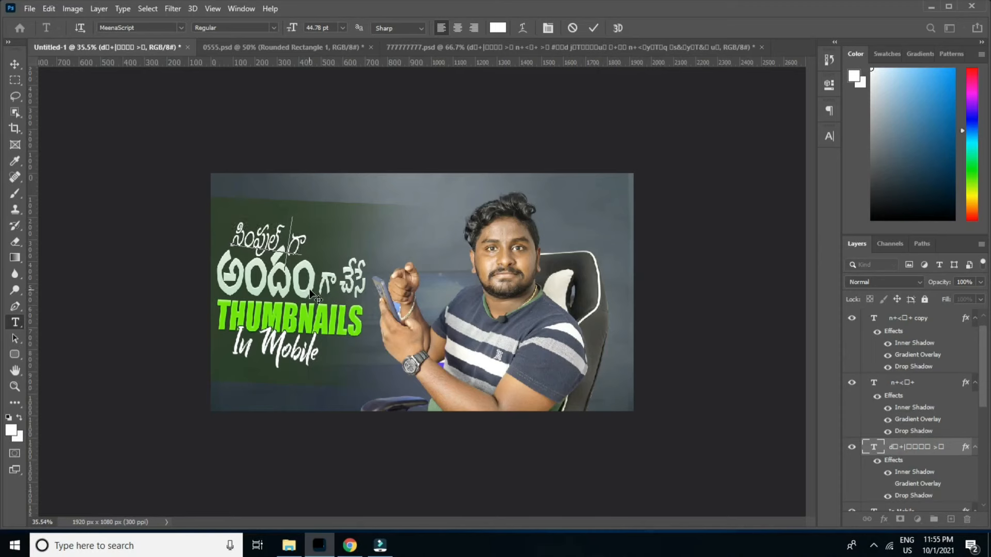
key("ctrl+Return")
key("v")
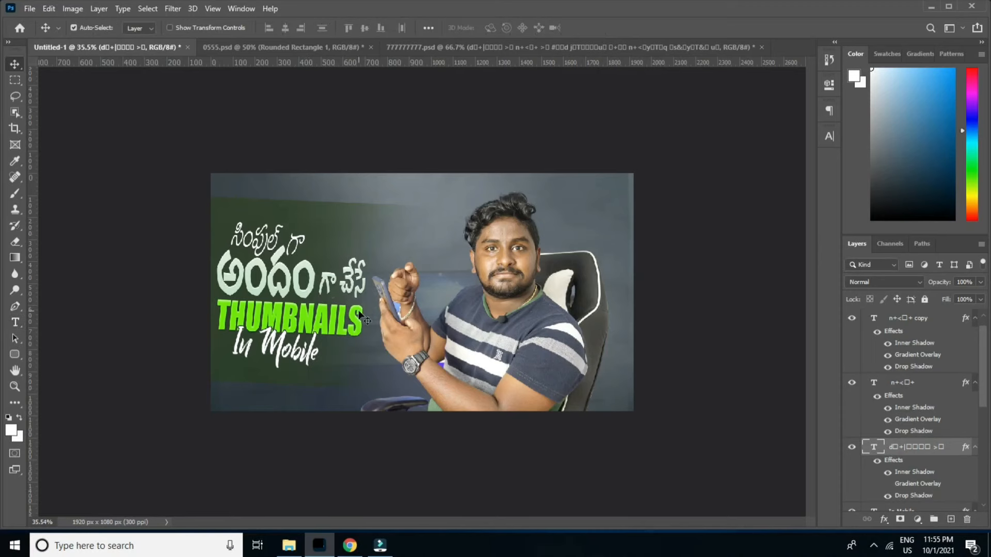
Reduce the height of the green panel behind the headline and slant it downward on its right side
scroll(358, 312, "up", 2)
left_click_drag(312, 195, 313, 201)
key("ctrl+t")
left_click_drag(282, 423, 282, 401)
left_click_drag(282, 186, 281, 192)
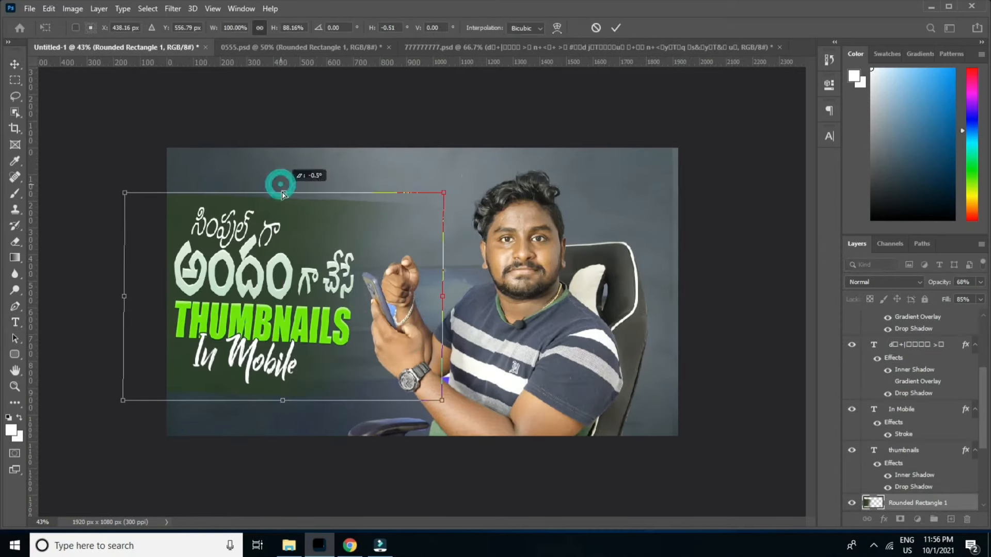
left_click_drag(466, 179, 470, 194)
key("Return")
Apply a dark red 5e2828 Color Overlay to Rounded Rectangle 1
double_click(928, 503)
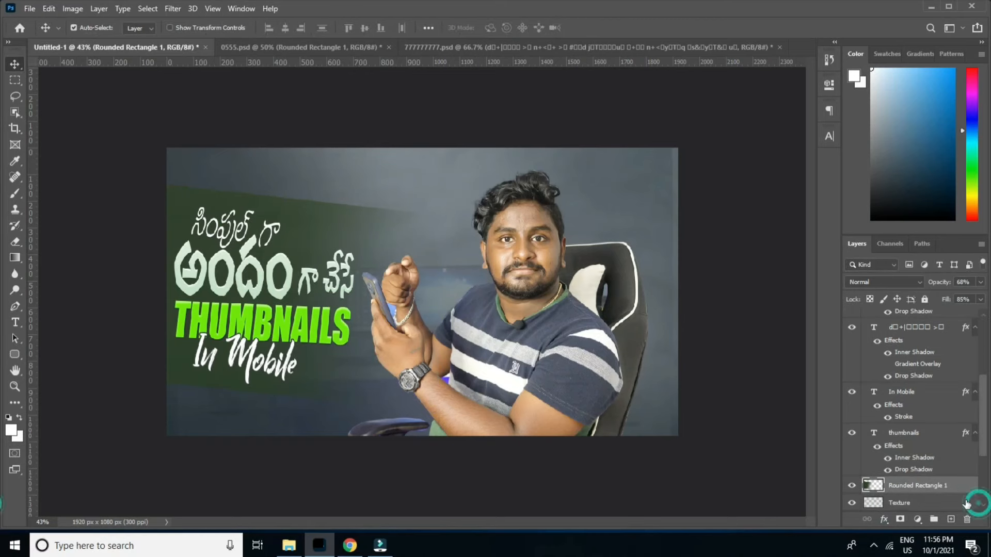
left_click(538, 256)
left_click(800, 134)
mouse_move(757, 283)
left_mouse_down()
mouse_move(766, 320)
mouse_move(794, 245)
mouse_move(771, 280)
left_mouse_up()
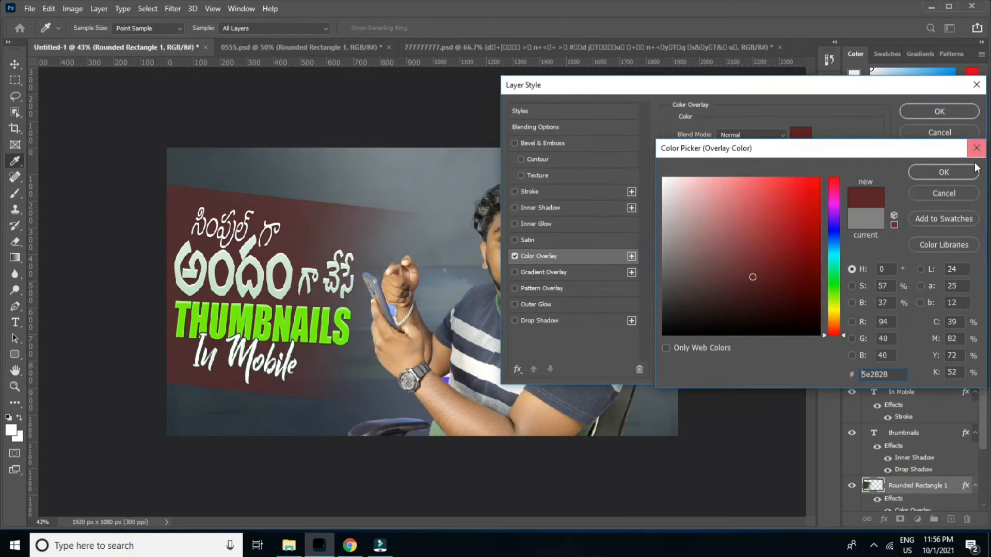
left_click(944, 172)
left_click(939, 111)
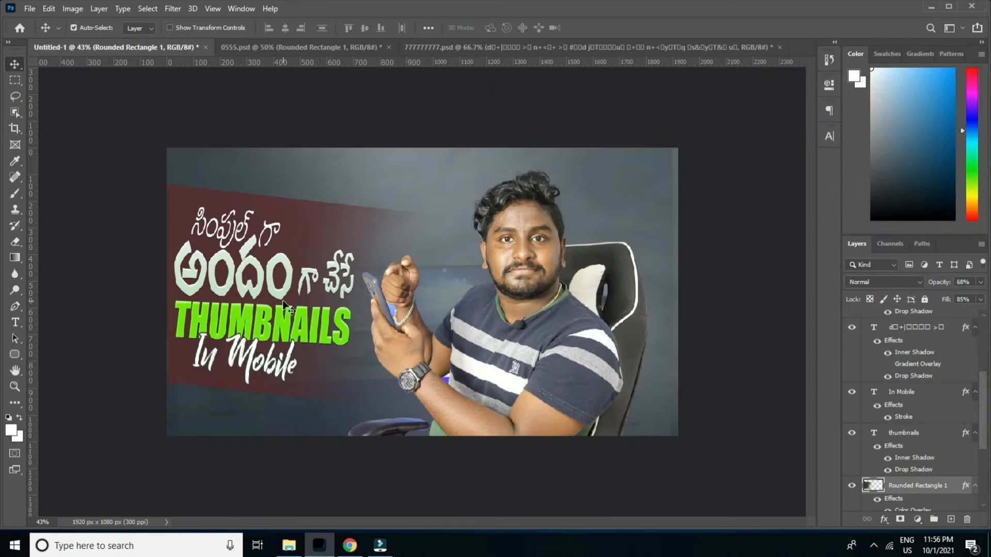
Switch to File Explorer, find the mirfak PSD in the telugu techpad folder and open it in Photoshop
left_click(290, 546)
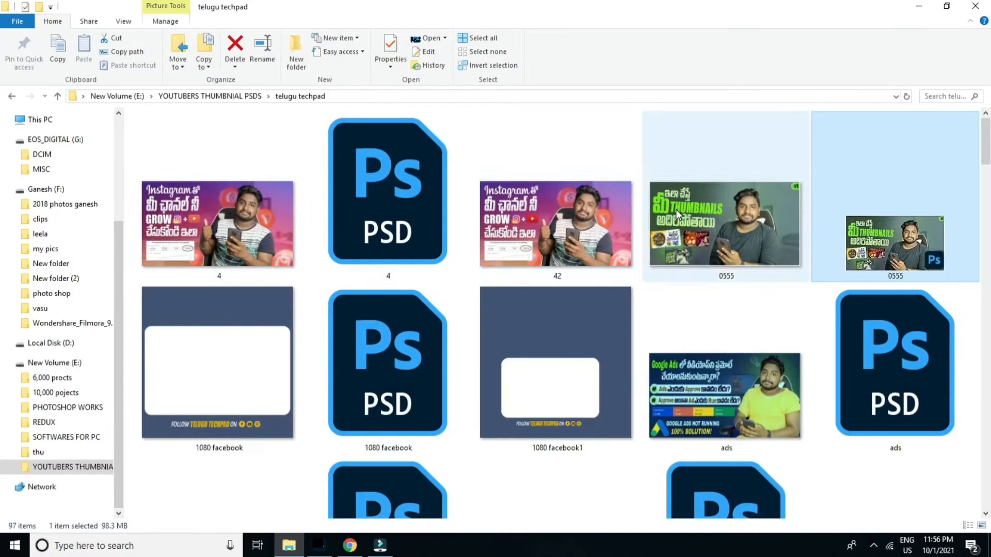
scroll(798, 332, "down", 7)
scroll(702, 349, "down", 8)
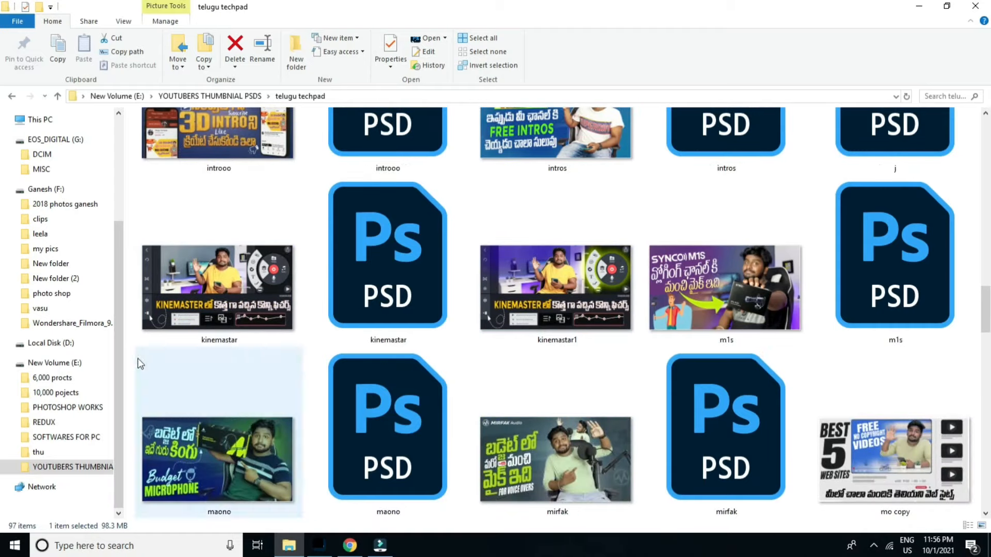
double_click(767, 456)
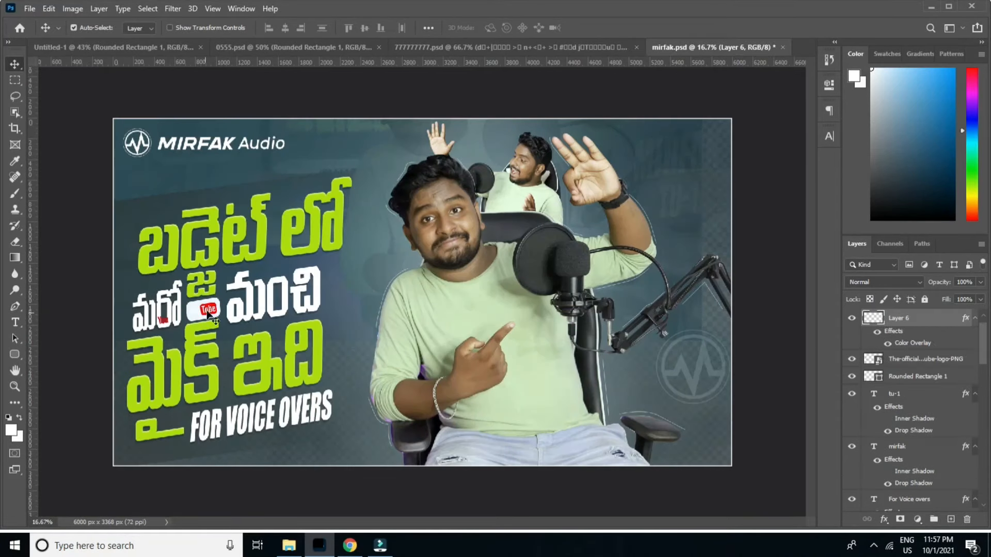
Bring the YouTube logo from mirfak.psd into Untitled-1 and place it at the right end of the top Telugu line
left_click_drag(208, 314, 319, 240)
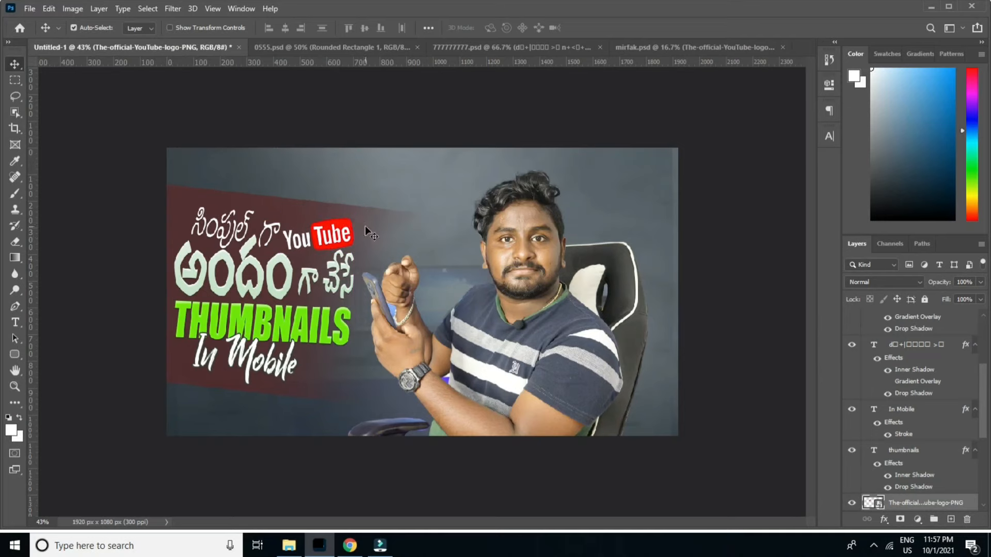
left_click(364, 283)
left_click(558, 262)
left_click(888, 372)
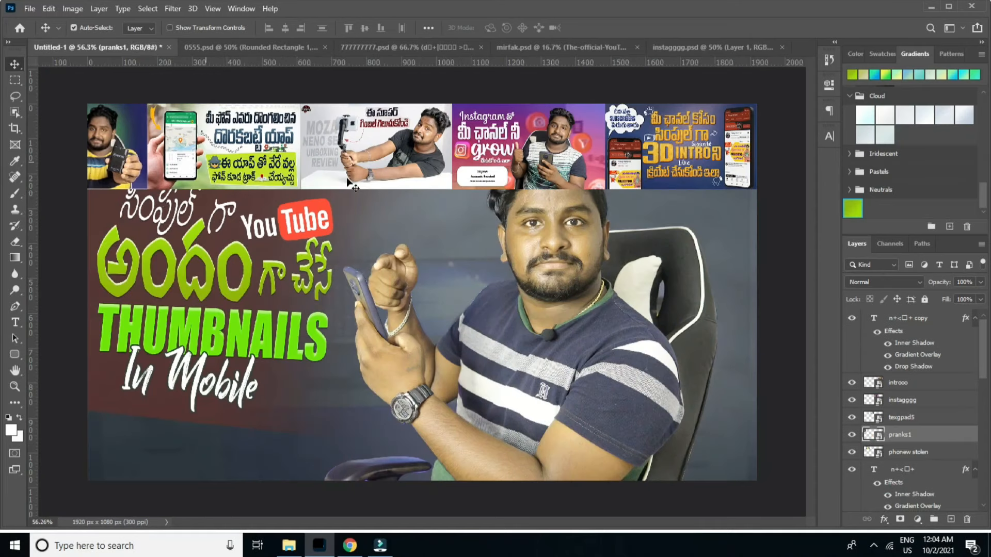
Select the introoo, instagggg, texgpad5, pranks1 and phonew stolen layers and move them together below the man's layer, Layer 1
scroll(348, 179, "down", 3)
scroll(508, 270, "up", 2)
left_click(914, 453, "ctrl")
left_click(912, 418, "ctrl")
left_click(915, 399, "ctrl")
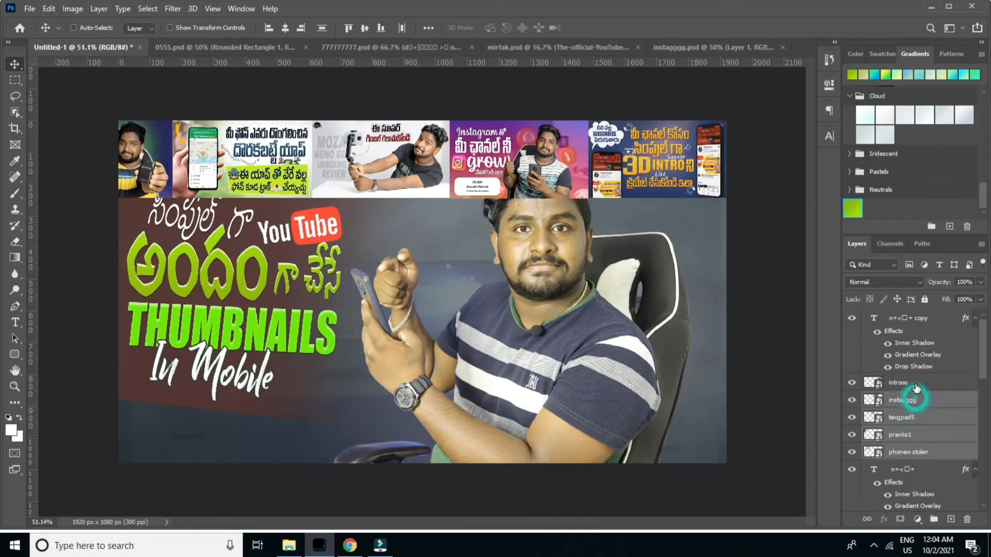
left_click(915, 385, "ctrl")
scroll(911, 430, "down", 4)
scroll(912, 429, "up", 4)
left_click_drag(918, 417, 904, 491)
scroll(921, 412, "down", 4)
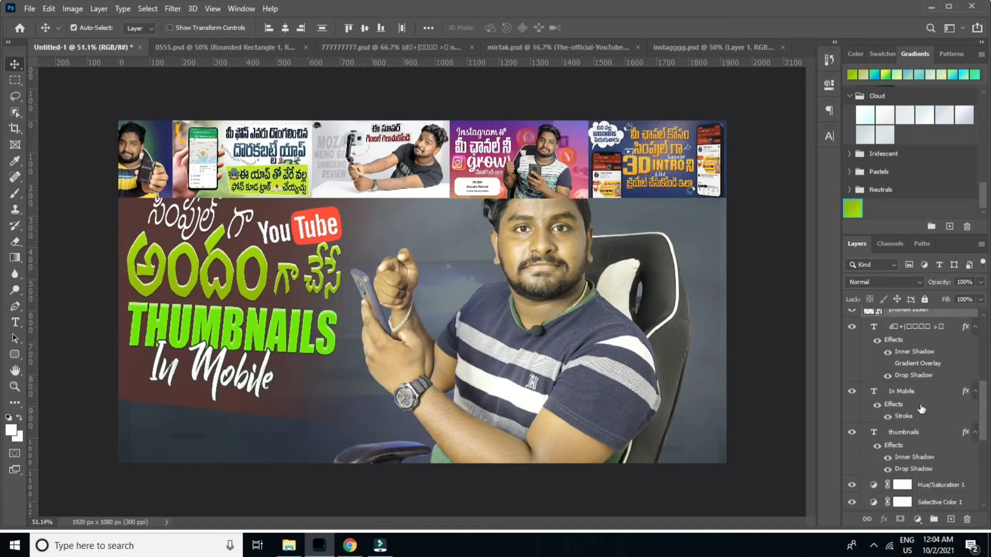
scroll(920, 410, "up", 1)
left_click_drag(920, 346, 923, 464)
scroll(908, 464, "down", 4)
scroll(909, 449, "up", 2)
scroll(925, 474, "down", 1)
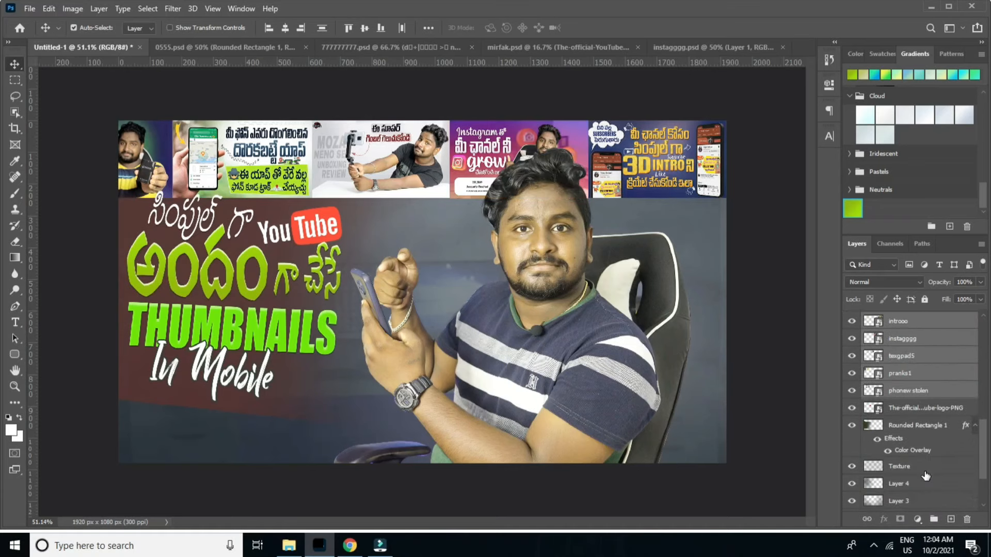
Try a 5% fill on the five thumbnail layers and set it back to 100%
left_click_drag(968, 315, 925, 316)
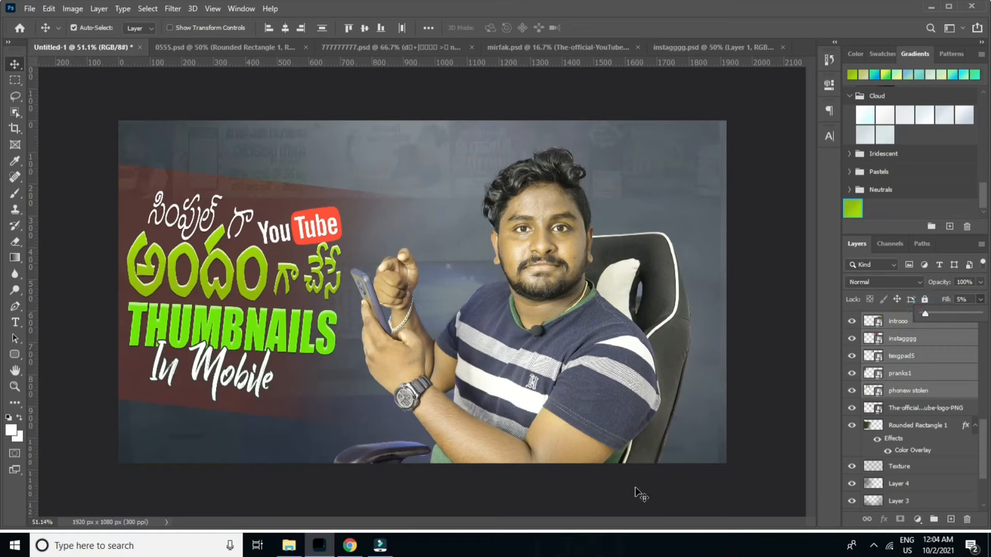
left_click_drag(941, 312, 982, 312)
left_click(768, 308)
In File Explorer, select older thumbnail JPGs from the telugu techpad folder, including 0555, ads, m1s and tju, and place them in Untitled-1 in Photoshop
scroll(907, 369, "up", 3)
left_click(902, 450)
left_click(288, 545)
scroll(269, 428, "down", 4)
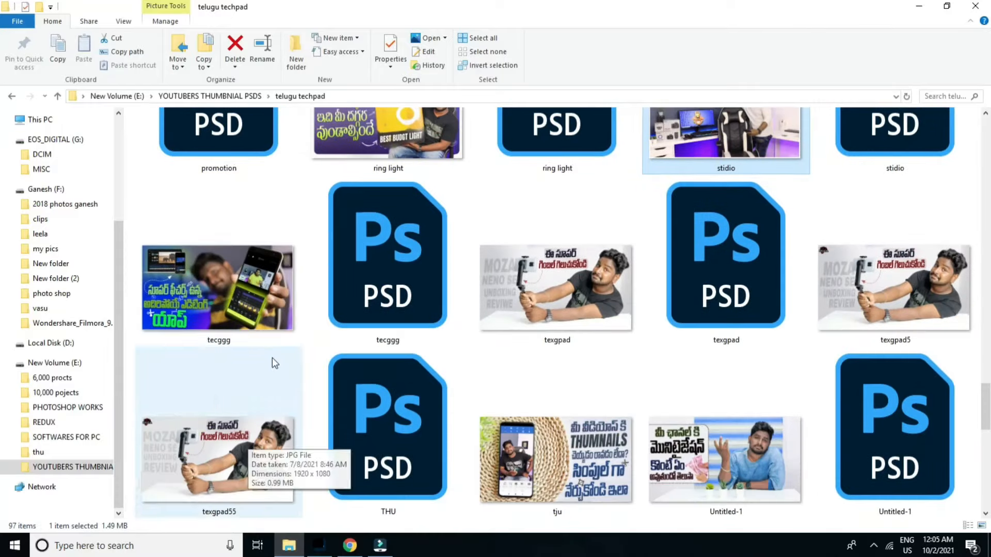
left_click(600, 425, "ctrl")
scroll(609, 244, "down", 1)
left_click(610, 245, "ctrl")
scroll(565, 360, "up", 8)
left_click(895, 480, "ctrl")
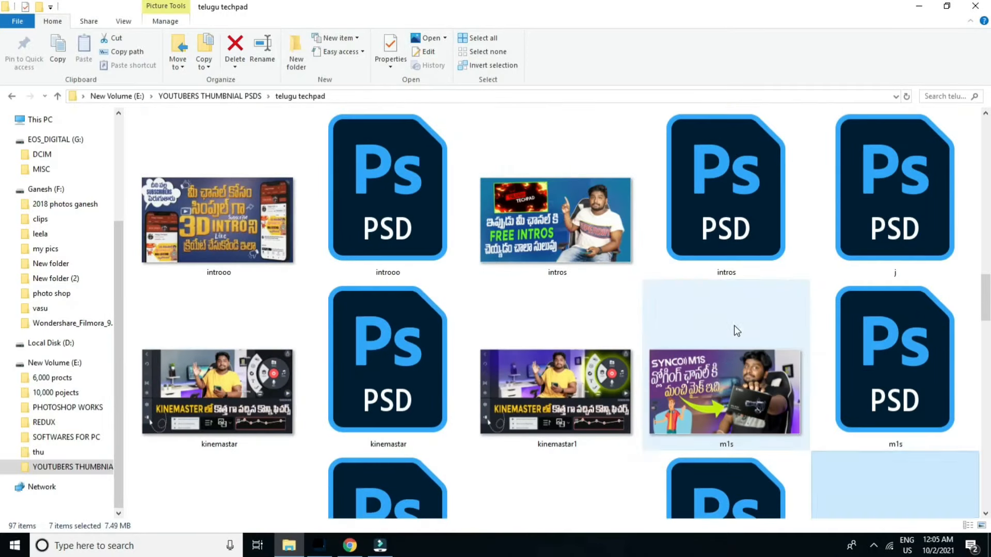
left_click(734, 330, "ctrl")
scroll(803, 243, "up", 3)
left_click(774, 243, "ctrl")
scroll(628, 236, "up", 4)
left_click(558, 387, "ctrl")
left_click(268, 387, "ctrl")
scroll(557, 361, "up", 1)
left_click(718, 398, "ctrl")
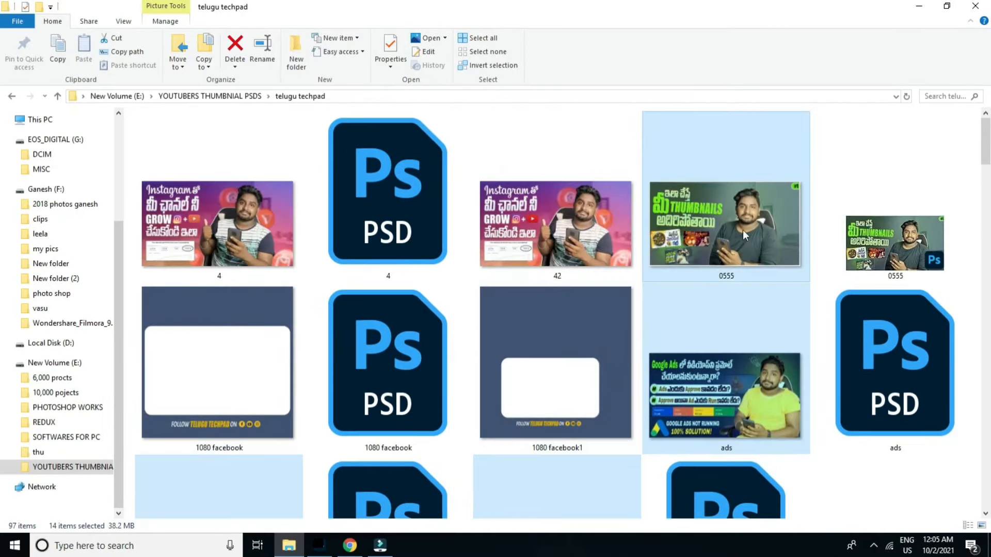
scroll(748, 247, "up", 1)
left_click(319, 545)
Scale the 0555 thumbnail to about 25% and position it at the left end of a second row under the existing thumbnails
left_click_drag(726, 463, 240, 190)
left_click_drag(248, 196, 230, 221)
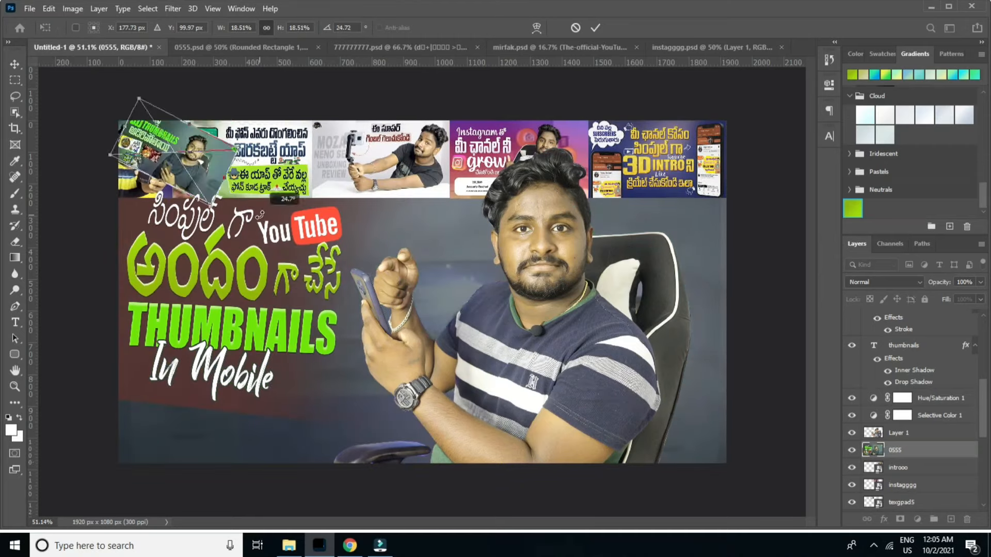
key("ctrl+z")
left_click_drag(178, 155, 178, 227)
left_click_drag(224, 255, 273, 283)
left_click_drag(238, 228, 241, 234)
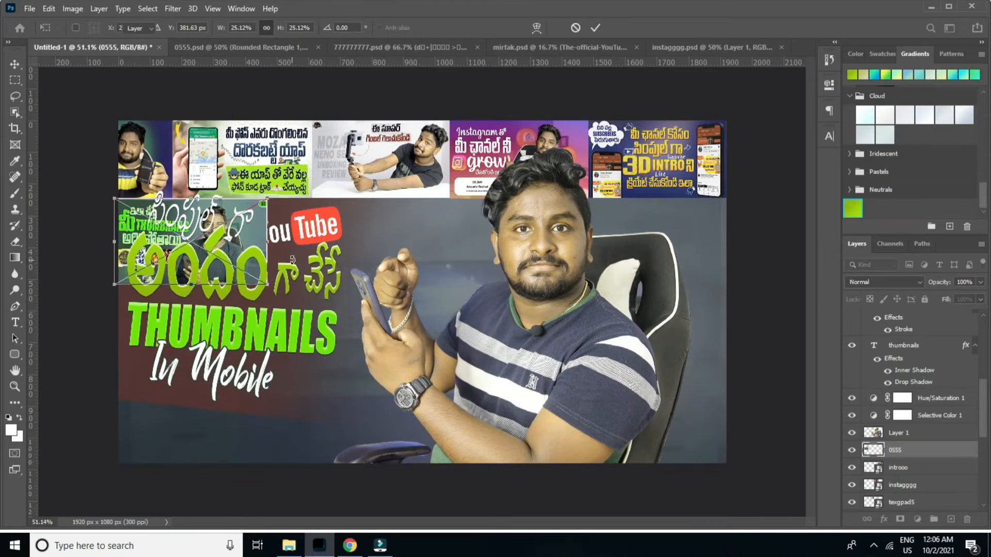
key("Return")
Shrink the ads and appouyd thumbnails and line them up side by side after 0555 in the second row
left_click_drag(725, 462, 293, 221)
left_click_drag(250, 176, 401, 255)
left_click_drag(442, 298, 422, 287)
key("Return")
left_click_drag(726, 464, 242, 285)
left_click_drag(210, 191, 515, 269)
left_click_drag(586, 291, 574, 285)
key("Return")
Shrink the ask ep2 thumbnail and scale copy to about 24%, placing both to finish the right end of the second row
left_click_drag(726, 463, 265, 203)
left_click_drag(250, 178, 671, 255)
key("Return")
left_click_drag(726, 463, 258, 167)
left_click_drag(214, 146, 786, 227)
left_click_drag(690, 269, 669, 284)
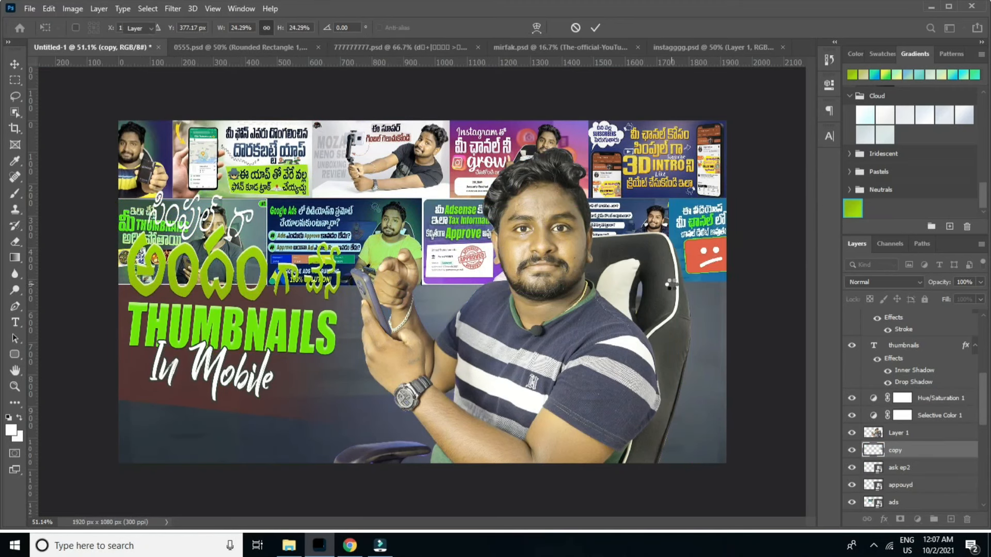
Scale down the givaya5 thumbnail and place it at the left end of the third row
left_click_drag(726, 464, 274, 208)
left_click_drag(281, 213, 250, 247)
key("ctrl+z")
left_click_drag(247, 157, 246, 321)
left_click_drag(275, 374, 287, 382)
key("Return")
Scale the m1s thumbnail to about 27% beside givaya5 in the third row, and scale down the mo copy thumbnail
left_click_drag(725, 464, 323, 236)
left_click_drag(243, 178, 411, 342)
left_click_drag(491, 401, 458, 377)
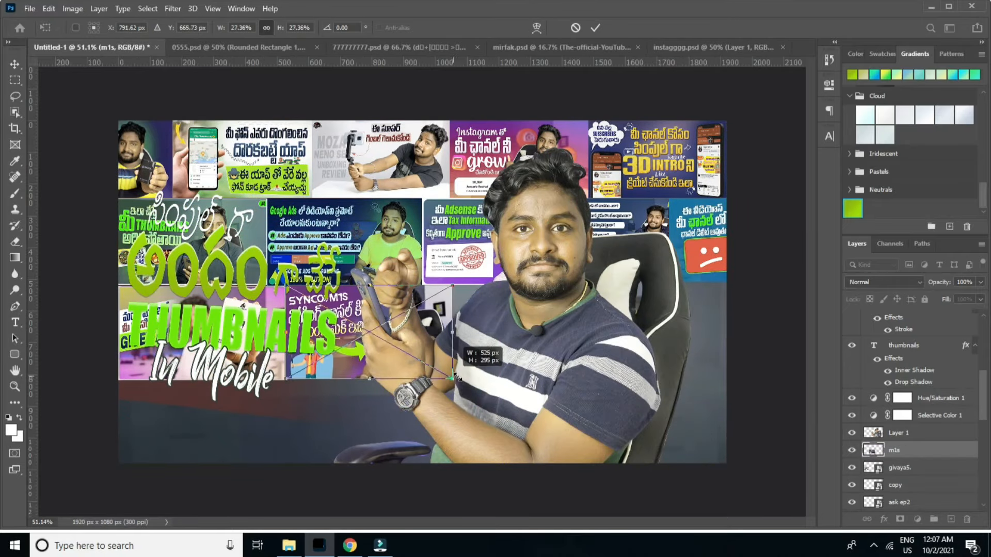
key("Return")
left_click_drag(726, 463, 432, 299)
key("Return")
Scale down the stidio thumbnail and fit it into the lower-left corner of the canvas
left_click_drag(320, 234, 309, 418)
left_click_drag(424, 482, 299, 357)
left_click_drag(236, 325, 238, 400)
mouse_move(281, 482)
left_mouse_down()
mouse_move(434, 548)
mouse_move(273, 470)
left_mouse_up()
key("ctrl+z")
left_click_drag(220, 438, 228, 433)
left_click_drag(274, 467, 262, 462)
key("Return")
Scale down the tecggg and tju thumbnails and place them side by side after stidio in the bottom row
left_click_drag(726, 463, 298, 222)
left_click_drag(224, 175, 368, 428)
left_click_drag(442, 477, 417, 462)
key("Return")
left_click_drag(726, 463, 261, 227)
left_click_drag(247, 162, 534, 421)
key("Return")
Scale down uphhhdate and viwes copy, placing uphhhdate in the canvas's lower-right corner and viwes copy at the right end of the third row
left_click_drag(726, 463, 246, 207)
left_click_drag(210, 157, 702, 429)
left_click_drag(743, 393, 766, 346)
left_click_drag(741, 418, 702, 412)
key("Return")
left_click_drag(624, 406, 381, 268)
left_click_drag(356, 219, 742, 317)
key("Return")
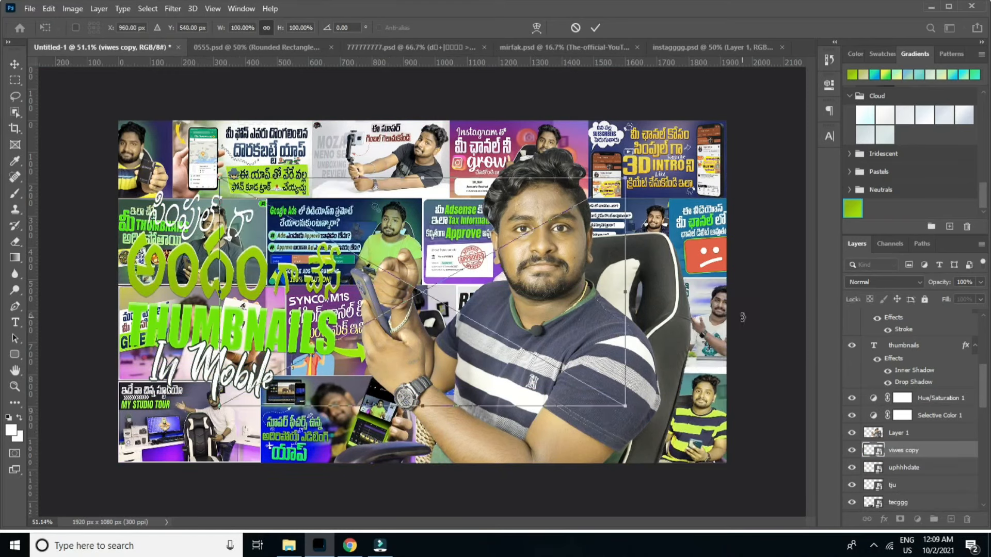
Group all the placed thumbnail layers and lower the group's fill to 16%
scroll(912, 463, "down", 5)
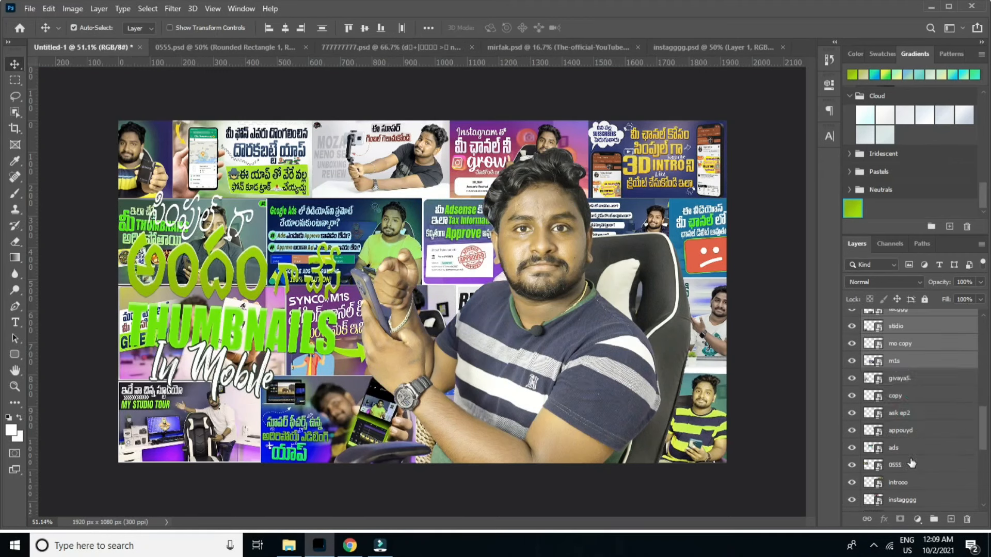
scroll(911, 463, "down", 10)
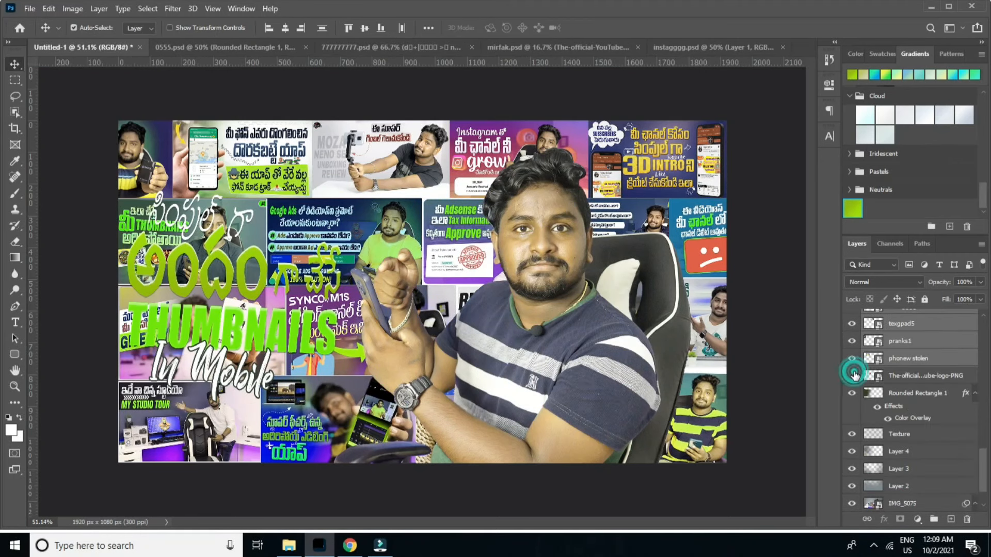
left_click(931, 518)
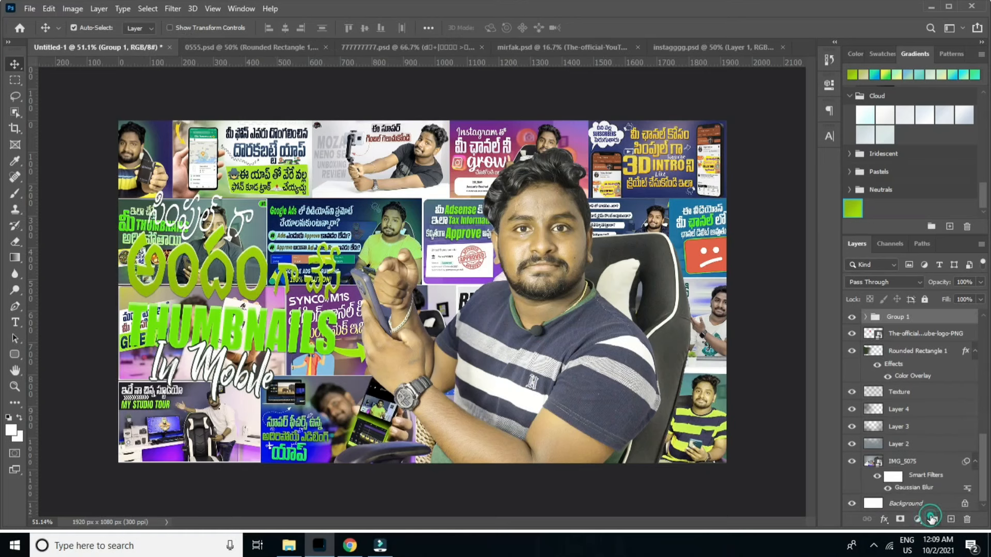
scroll(969, 323, "up", 3)
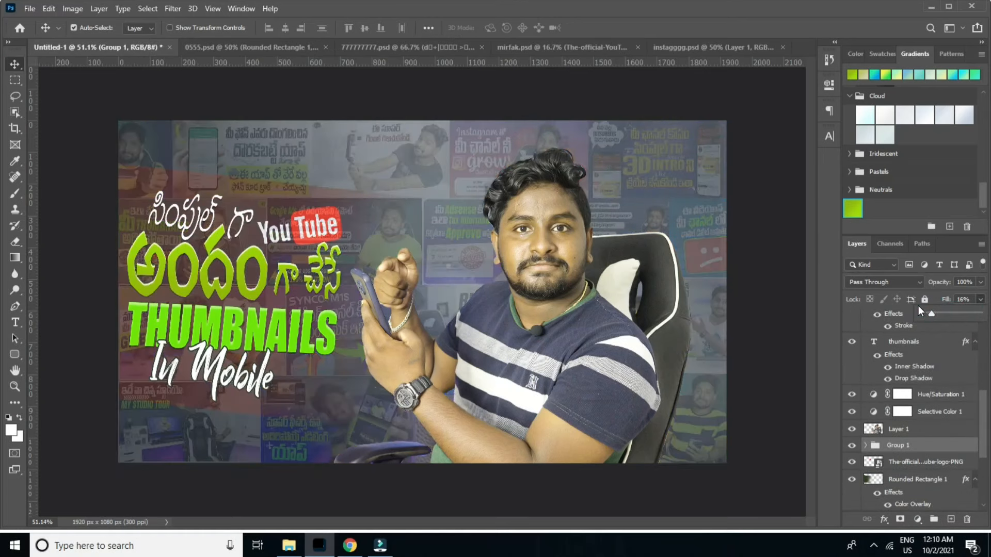
left_click_drag(925, 313, 931, 312)
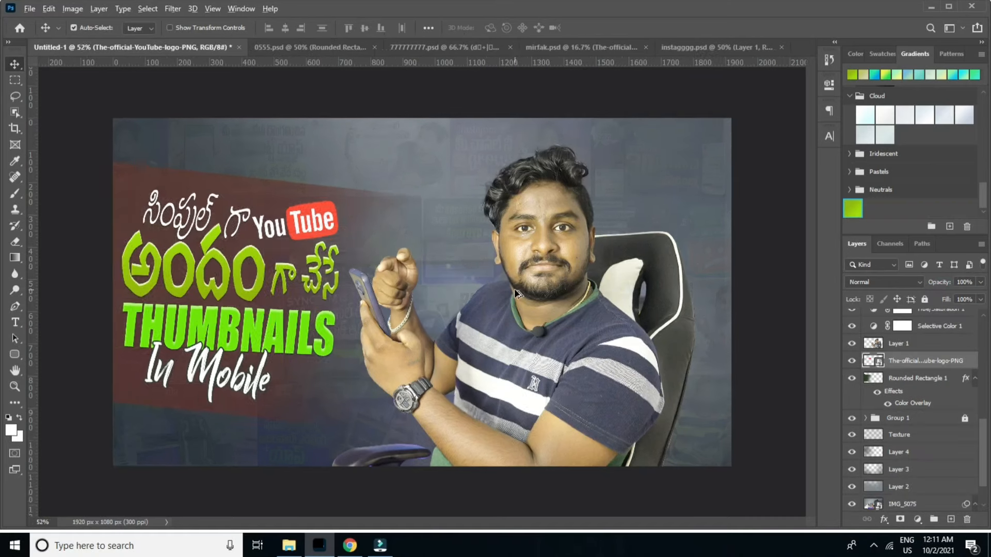
Hide the red Rounded Rectangle 1 layer and draw a rectangle about 1219 × 765 px behind the headline
scroll(514, 289, "down", 3)
scroll(450, 277, "up", 2)
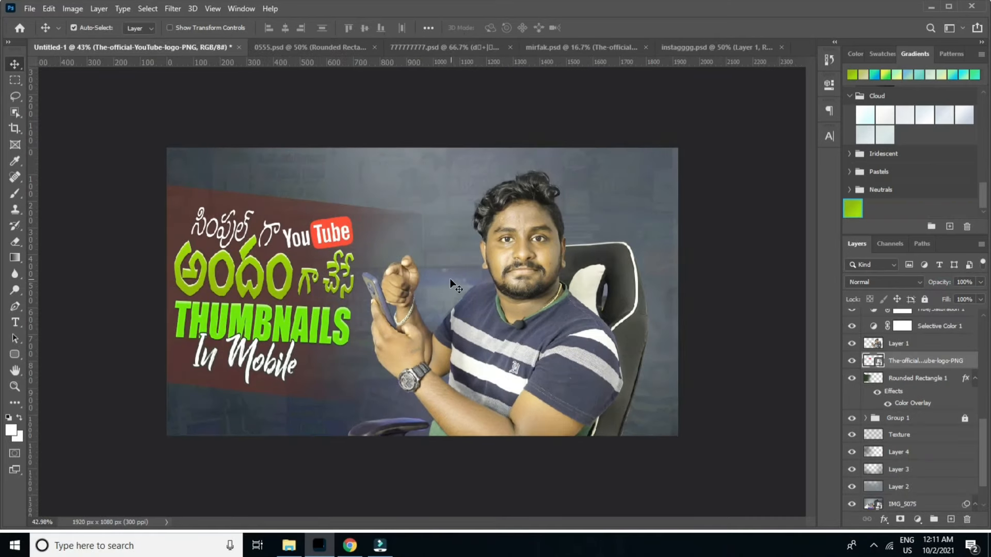
left_click(373, 213)
left_click(854, 376)
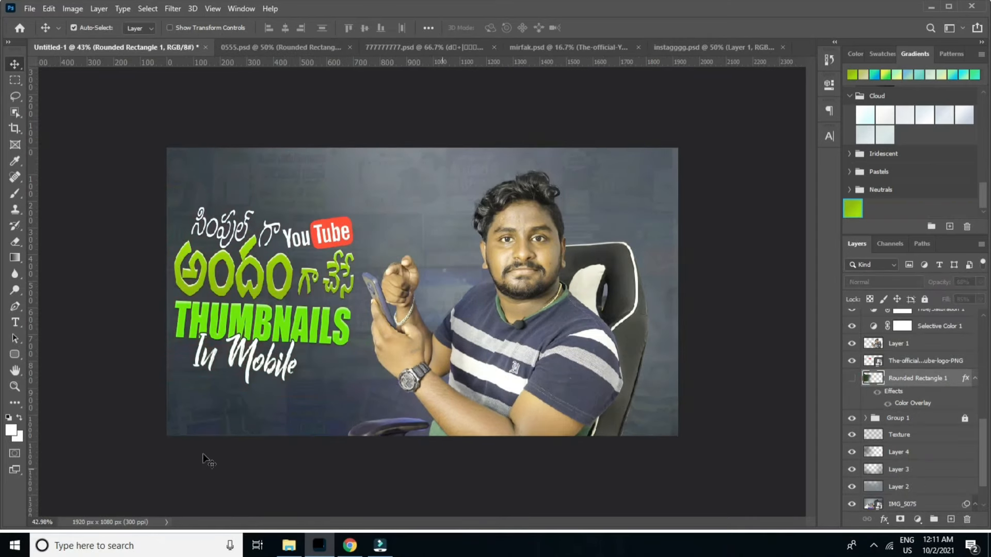
left_click_drag(14, 352, 49, 353)
left_click_drag(354, 330, 478, 399)
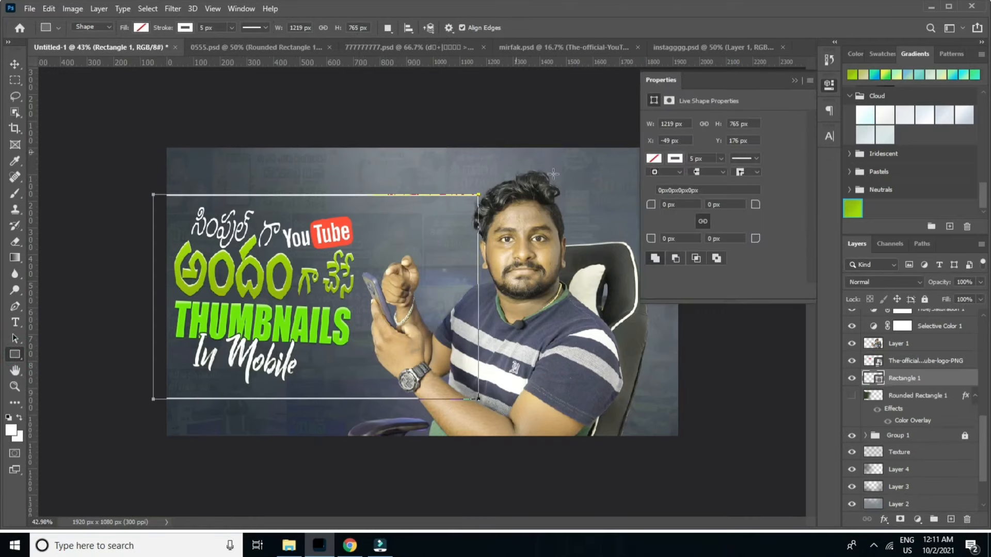
Fill the new rectangle with the recently used dark green and remove its stroke
left_click(654, 160)
left_click(655, 224)
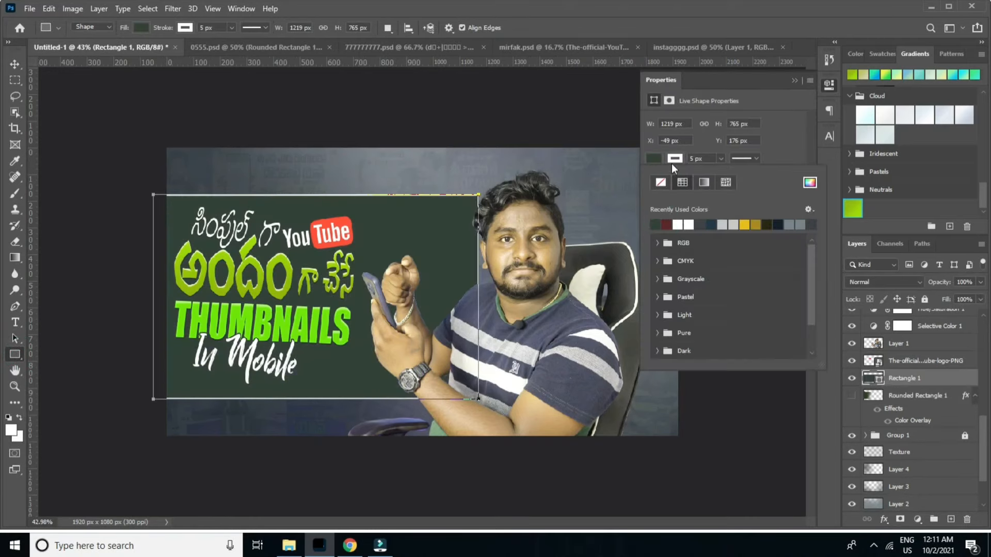
left_click(660, 182)
left_click(713, 156)
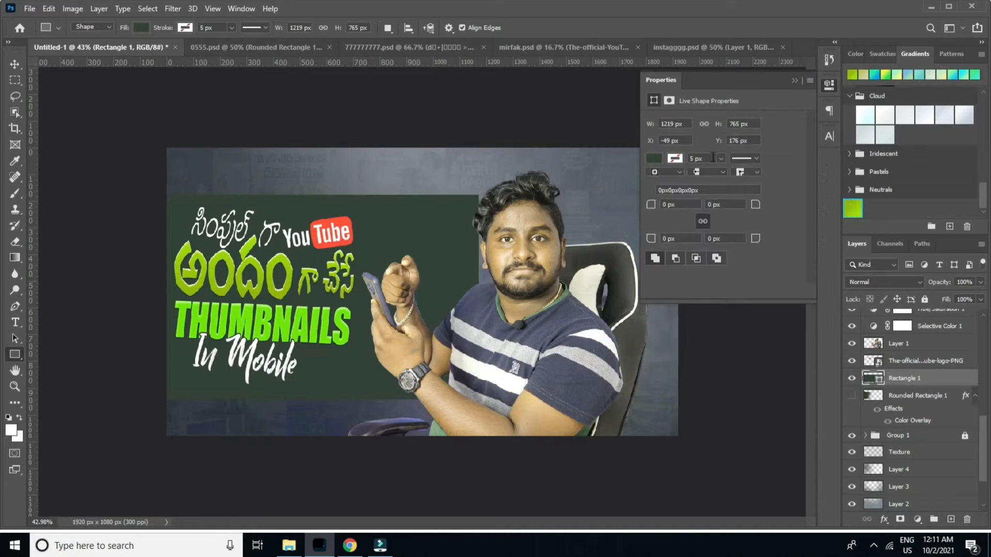
left_click(793, 80)
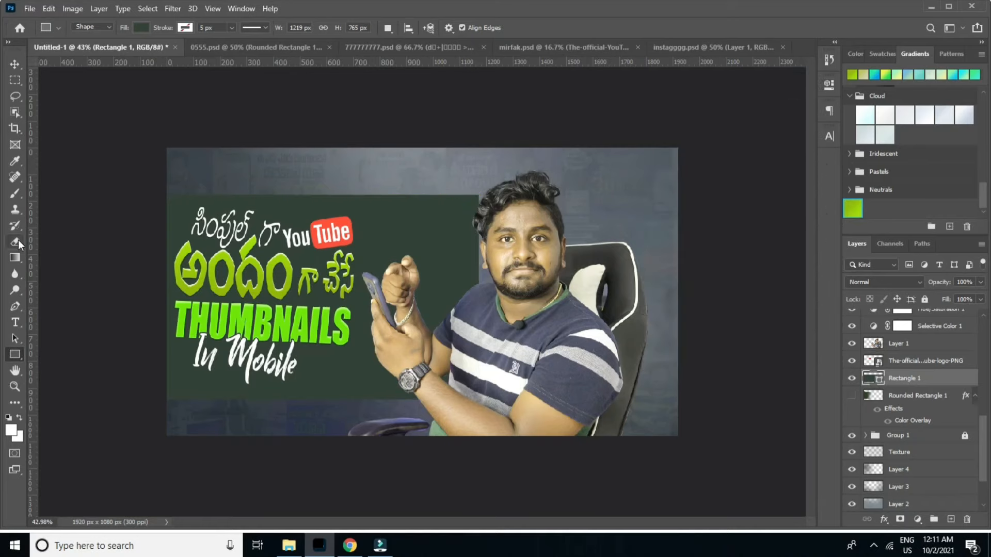
Rasterize the green rectangle and fade out its right side with a large soft 800 px eraser
left_click(17, 242)
left_click(528, 295)
left_click(448, 207)
mouse_move(526, 264)
left_mouse_down()
mouse_move(503, 262)
mouse_move(537, 239)
mouse_move(474, 309)
mouse_move(397, 289)
mouse_move(403, 268)
mouse_move(440, 371)
left_mouse_up()
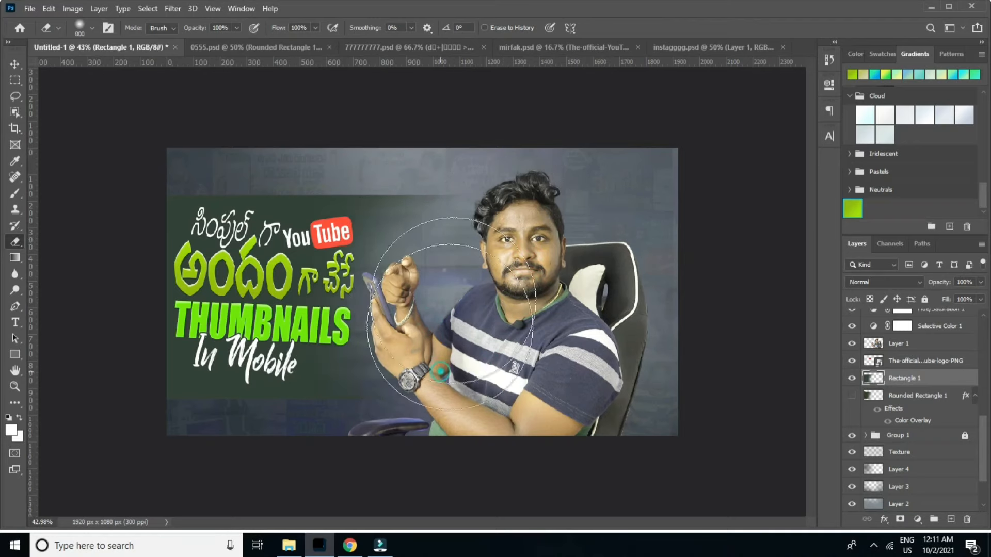
mouse_move(451, 313)
left_mouse_down()
mouse_move(442, 253)
mouse_move(472, 393)
mouse_move(467, 266)
mouse_move(465, 333)
left_mouse_up()
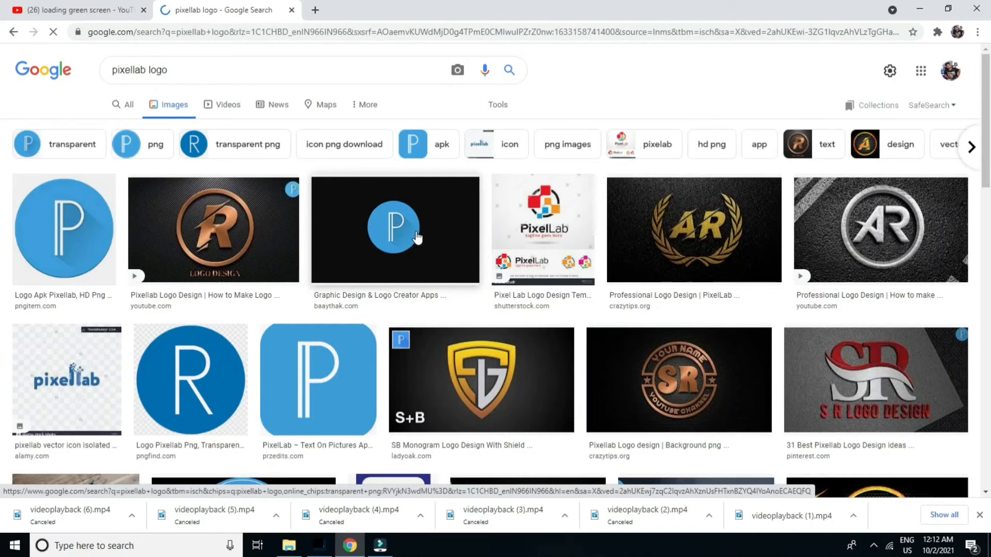
Browse the pixellab logo image results in Chrome and copy the blue circular P logo on black from baaythak.com
scroll(415, 217, "down", 5)
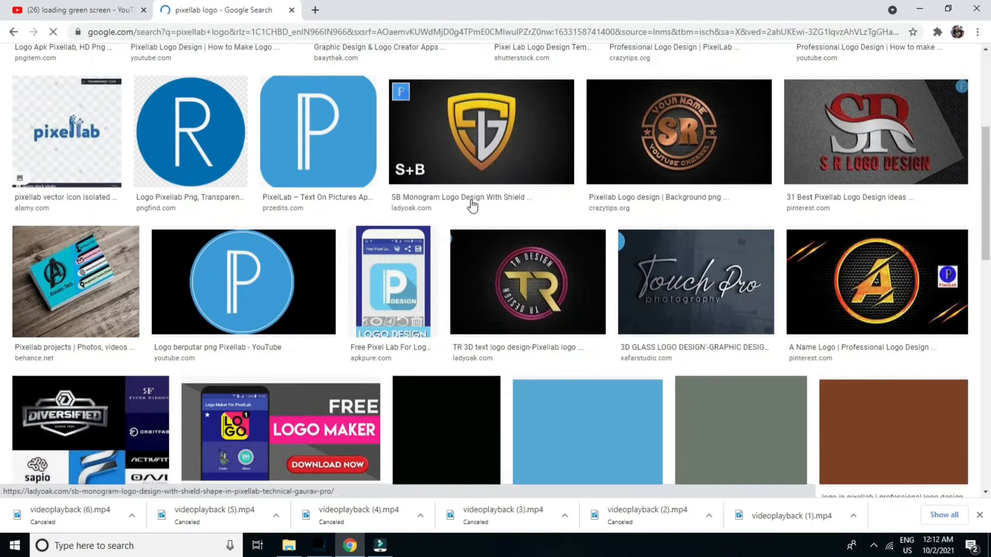
scroll(474, 209, "up", 4)
left_click(448, 155)
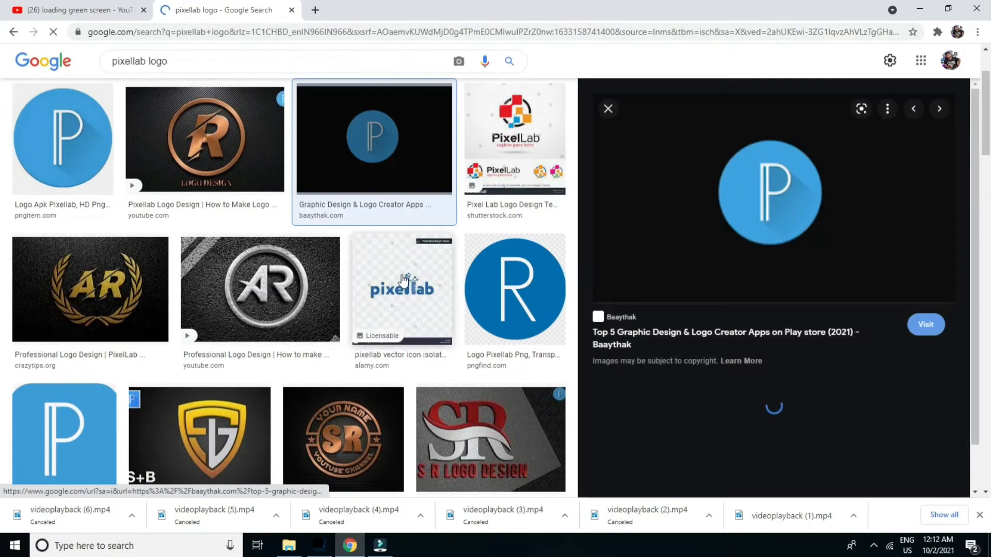
scroll(738, 268, "down", 2)
scroll(743, 258, "up", 3)
right_click(744, 248)
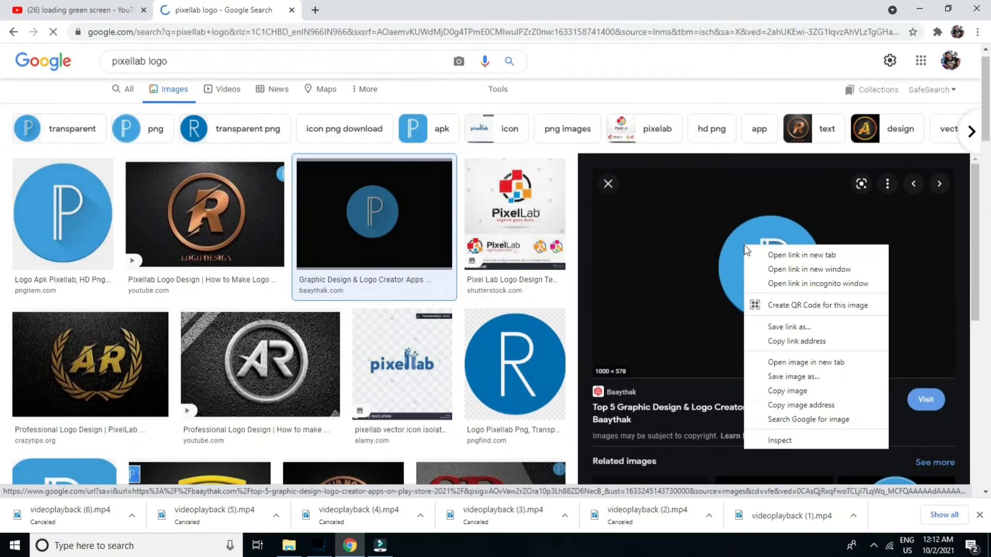
left_click(787, 391)
Switch back to Photoshop and paste the copied PixelLab logo above the top text layer
left_click(319, 545)
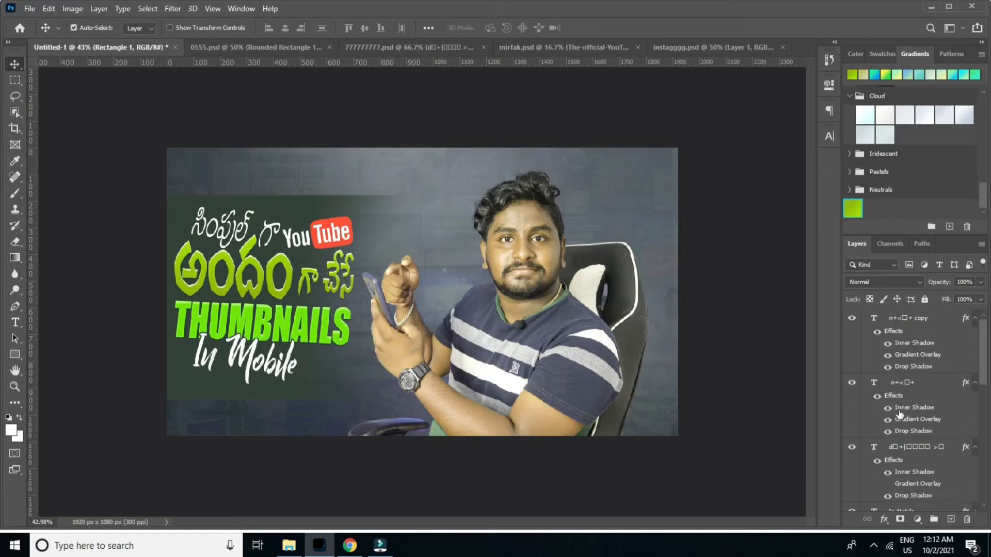
left_click(913, 324)
key("ctrl+v")
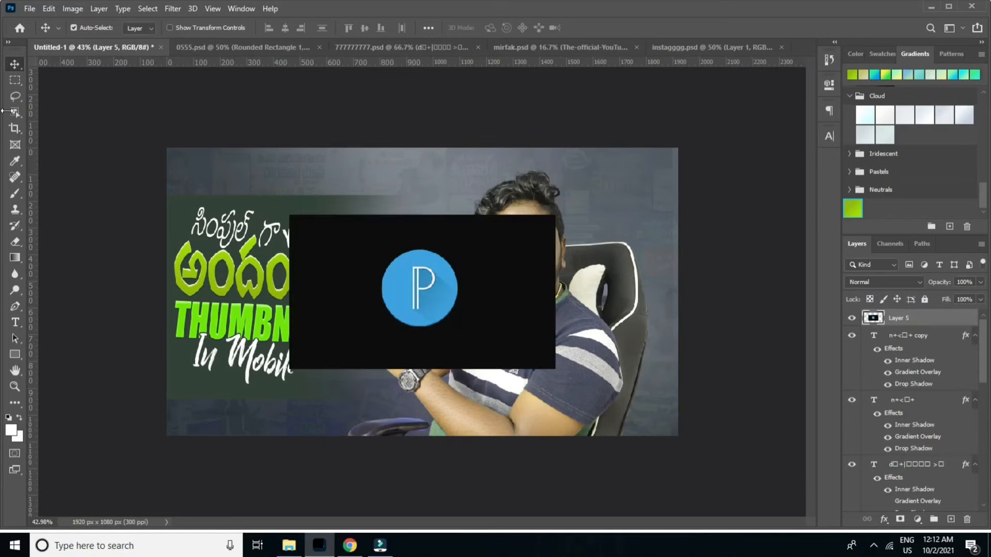
Select the blue circle with the Object Selection tool, copy it to its own layer and hide the original logo image
left_click(16, 112)
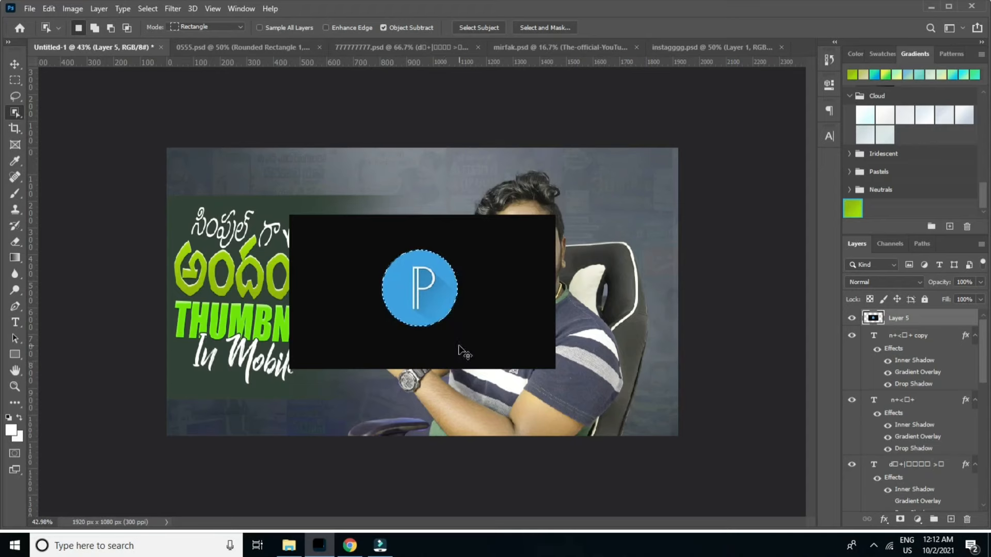
key("ctrl+j")
left_click(852, 335)
Move the cut-out PixelLab logo to the upper-right corner of the thumbnail and scale it down
left_click(17, 63)
left_click_drag(430, 300, 618, 175)
key("ctrl+t")
left_click_drag(623, 164, 667, 163)
key("Return")
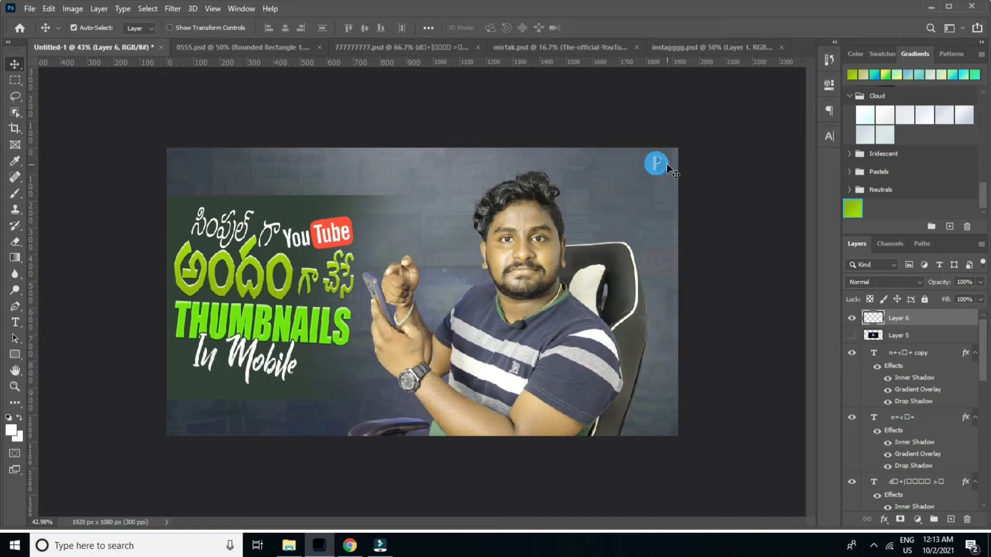
Draw a rounded rectangle about 234 × 94 px behind the PixelLab logo and fill it with yellow
left_click(917, 336)
right_click(15, 354)
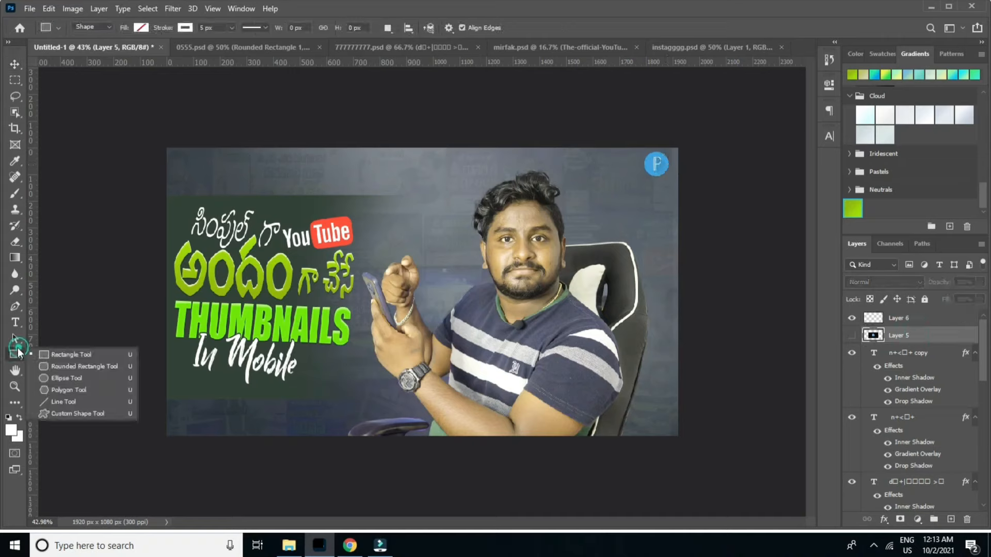
left_click(50, 362)
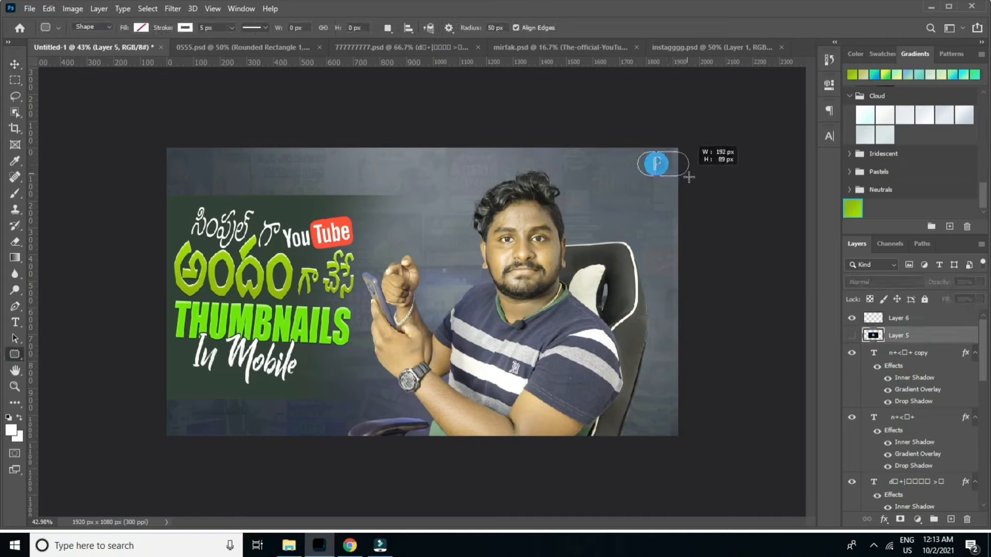
left_click_drag(699, 176, 700, 178)
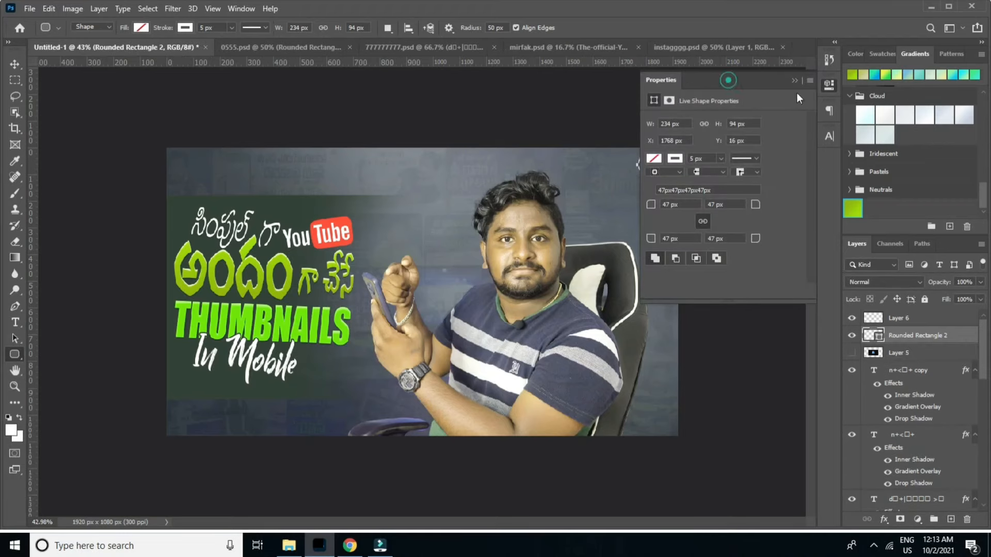
left_click(654, 160)
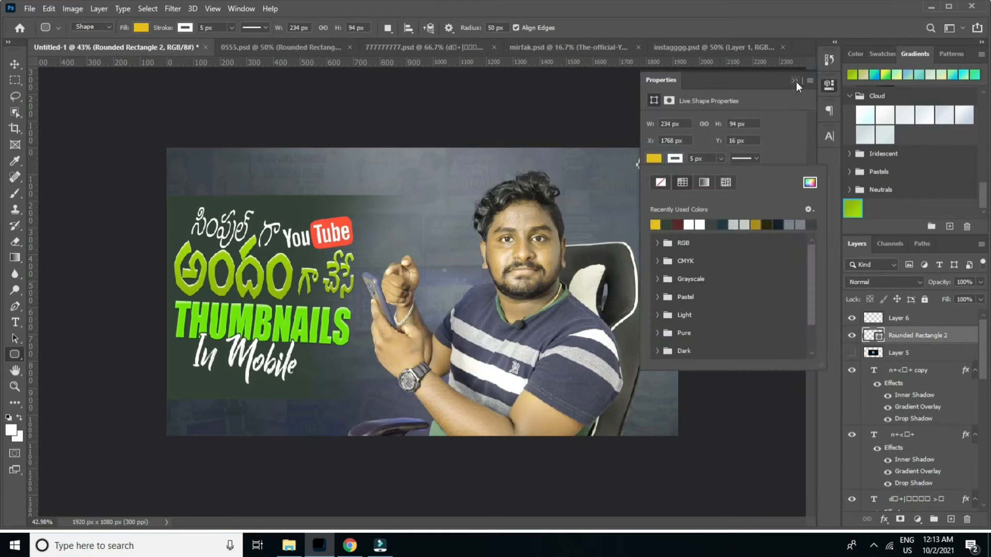
left_click(794, 81)
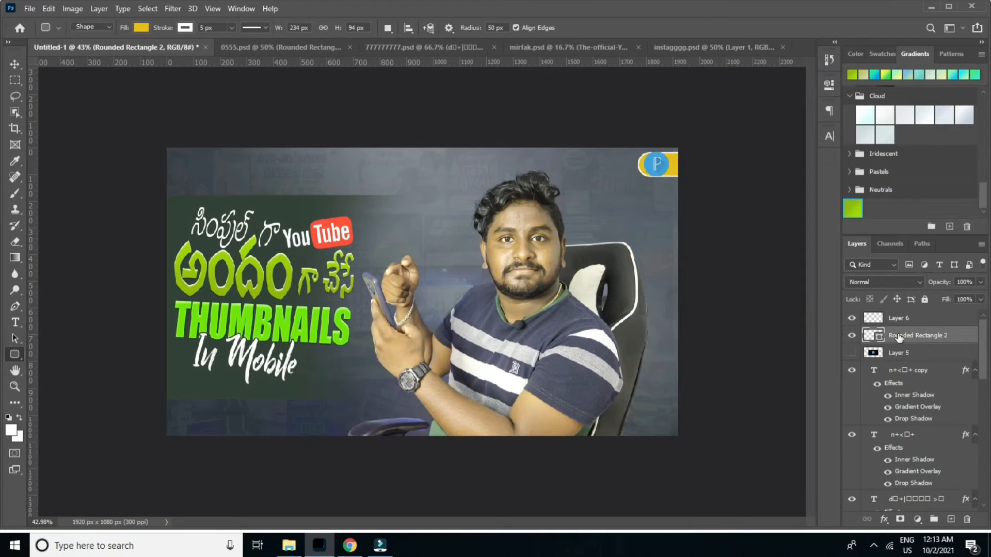
Scale down the PixelLab logo and shift it toward the right within the yellow rounded rectangle
key("v")
left_click(651, 166)
key("ctrl+t")
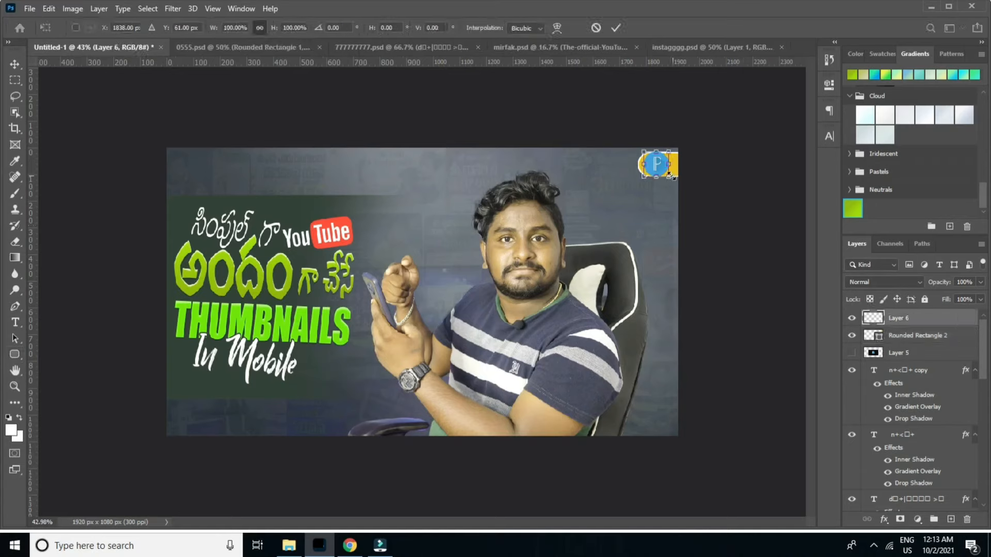
left_click_drag(670, 177, 666, 172)
key("Return")
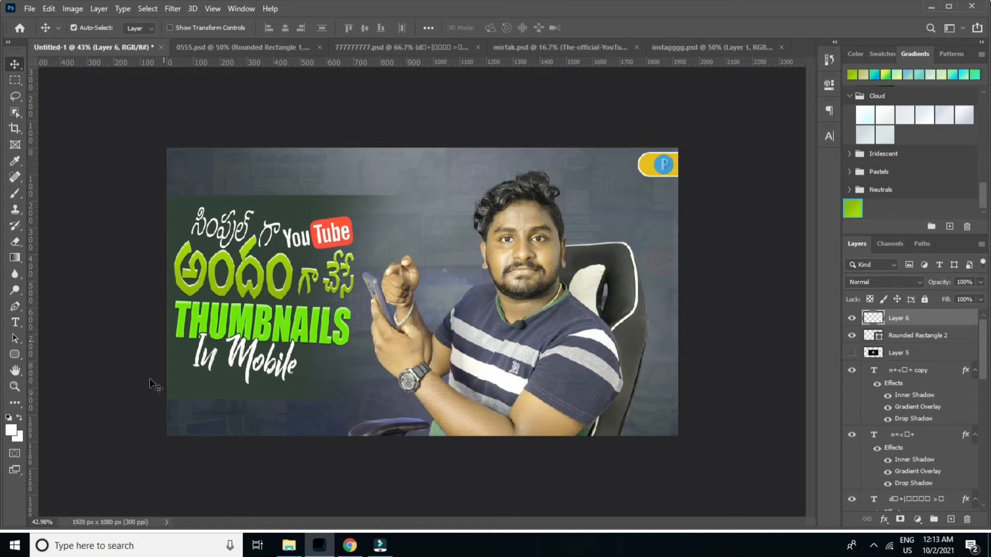
Add a black "#" text layer in the Impact font just below the yellow logo badge
left_click(14, 322)
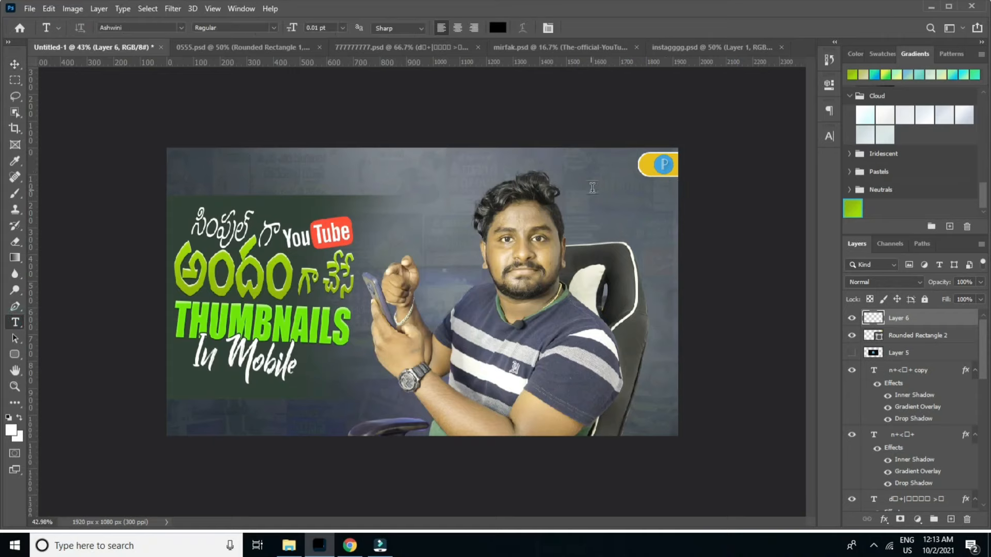
left_click(591, 187)
left_click_drag(620, 200, 653, 207)
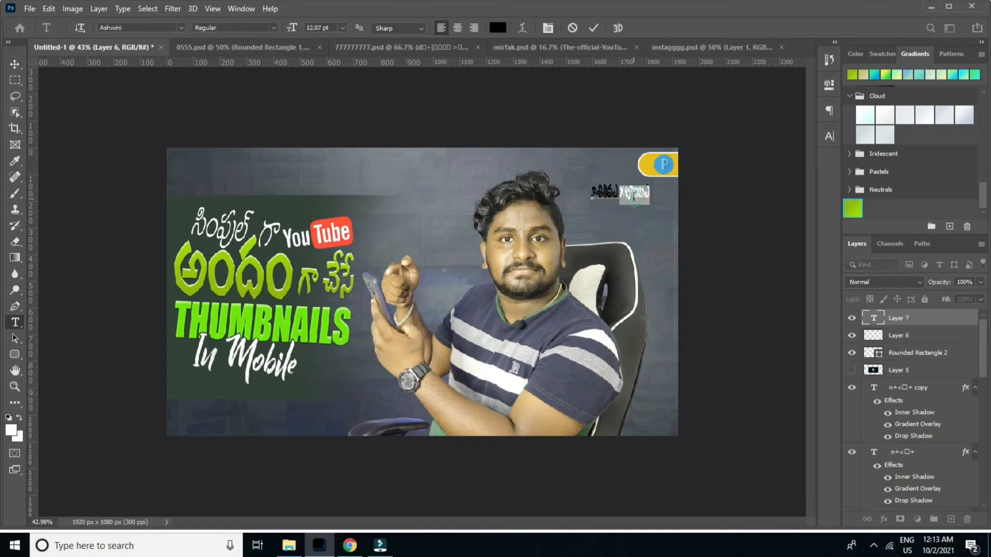
left_click(828, 137)
left_click(755, 154)
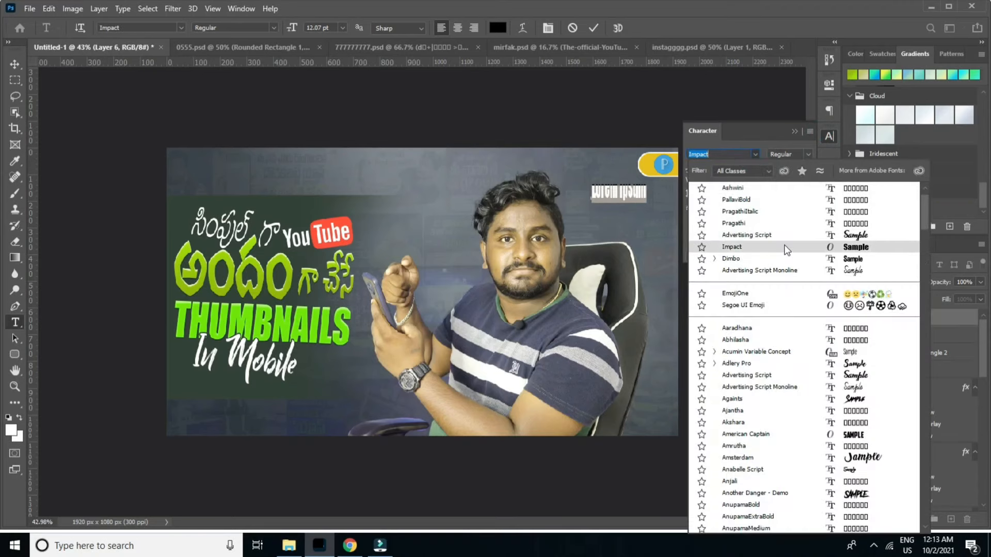
left_click(784, 246)
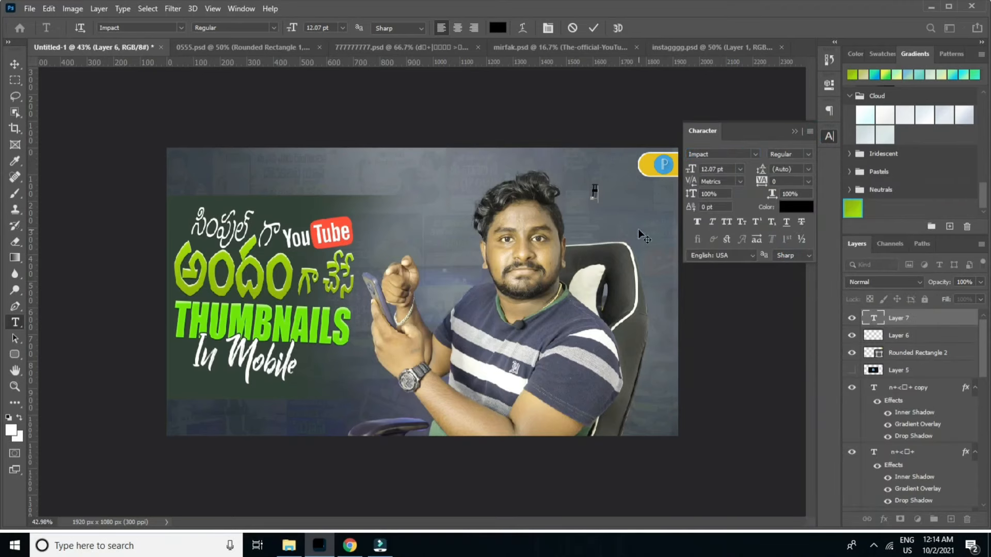
left_click(663, 211)
left_click(658, 218)
left_click(687, 260)
key("Escape")
Move the "#" text onto the yellow badge beside the logo, then tilt and scale it to fit
key("v")
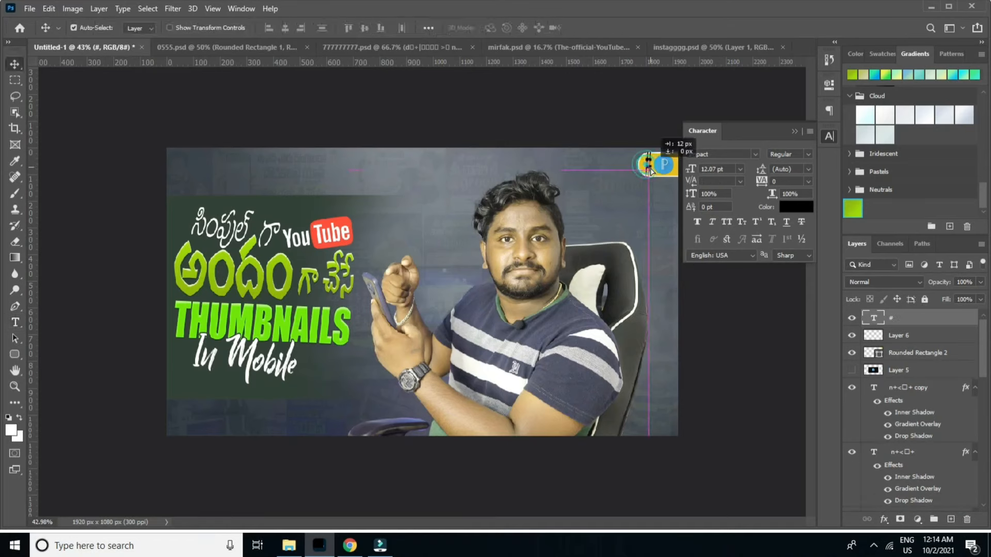
key("ctrl+t")
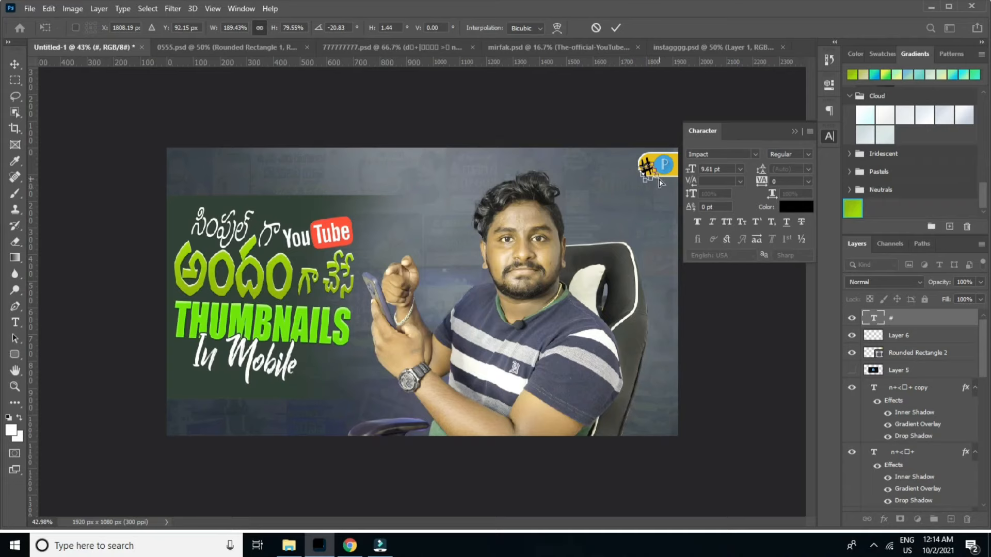
key("Return")
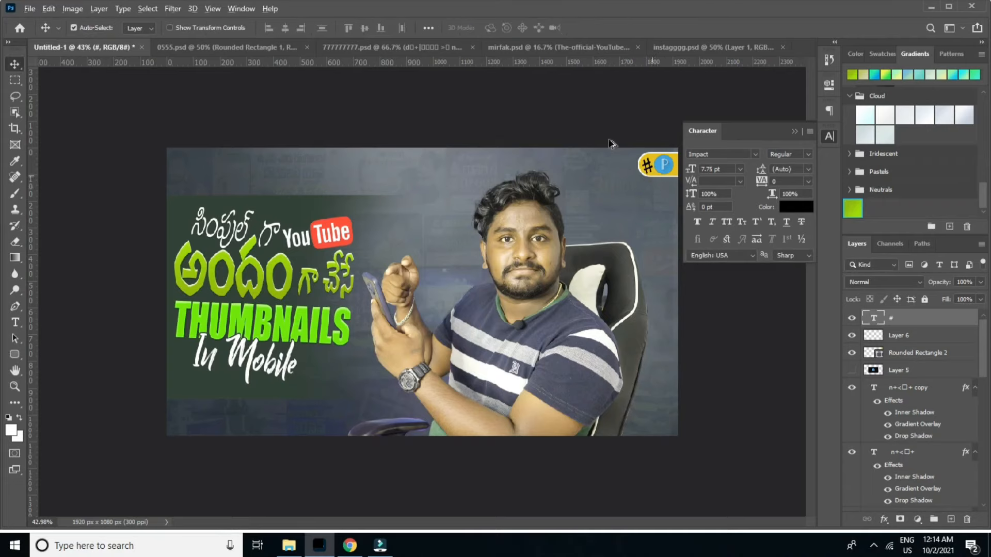
scroll(654, 177, "down", 2)
left_click(798, 132)
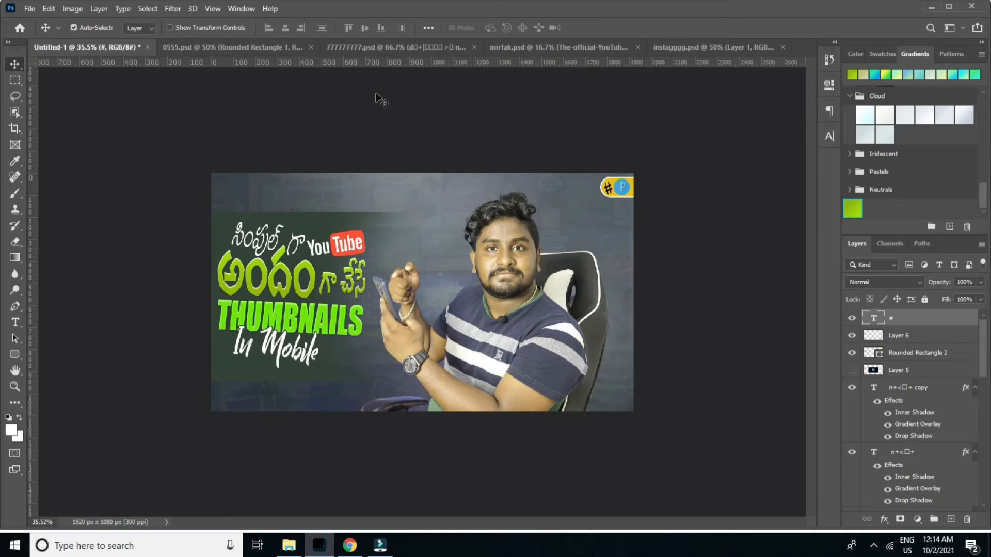
Frame the whole canvas with a 10 px white inside stroke on a new top layer and clear the selection
key("ctrl+shift+a")
left_click(717, 211)
left_click(951, 519)
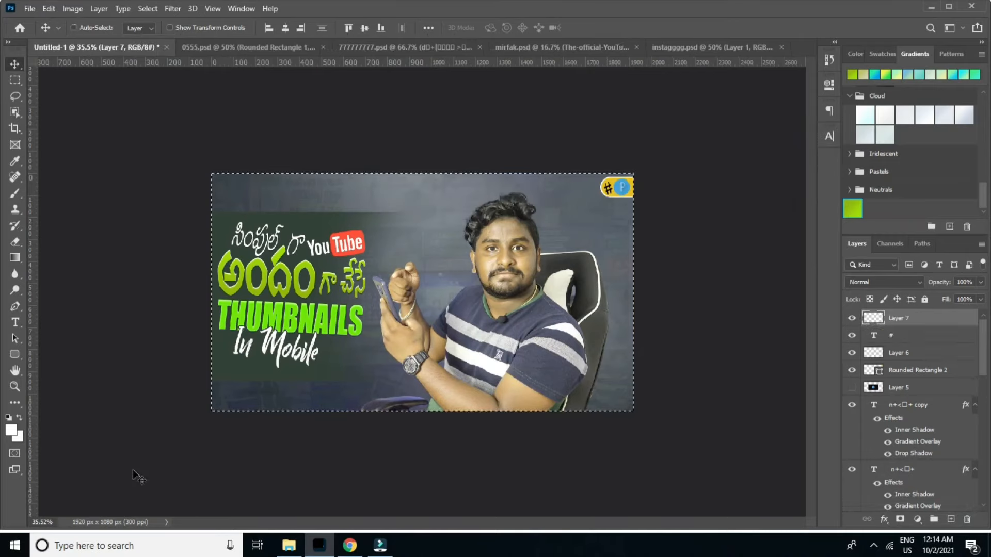
left_click(31, 8)
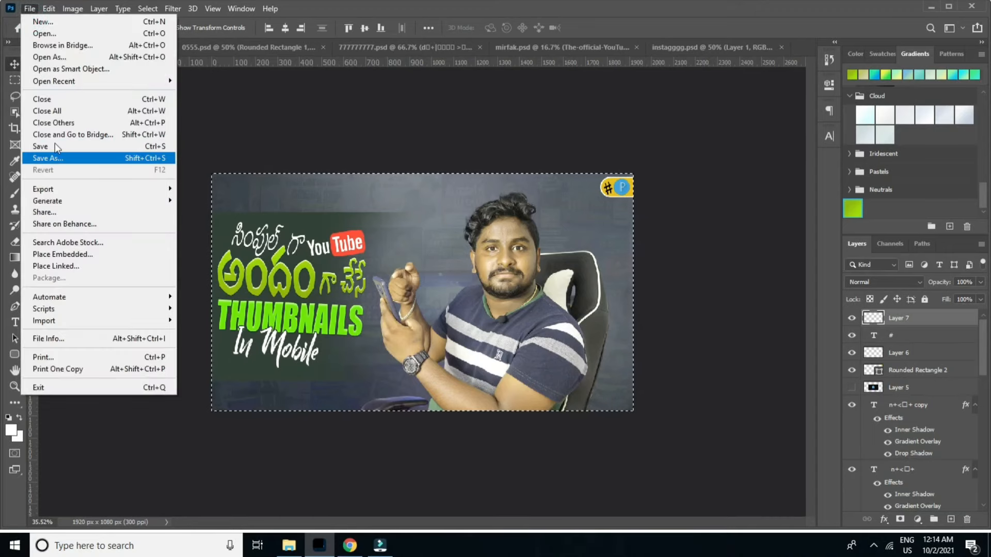
mouse_move(49, 9)
left_click(67, 211)
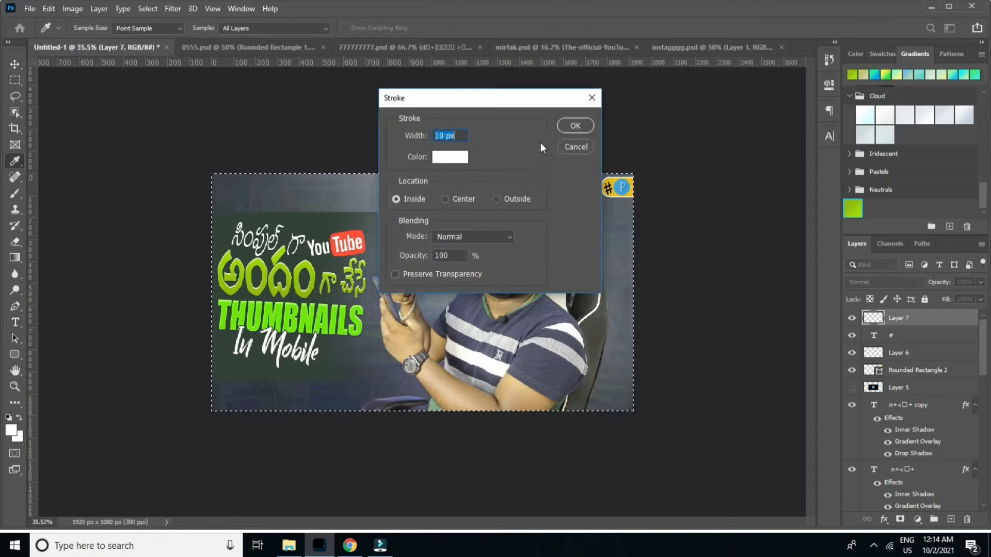
left_click(450, 157)
left_click(940, 170)
left_click(575, 125)
key("v")
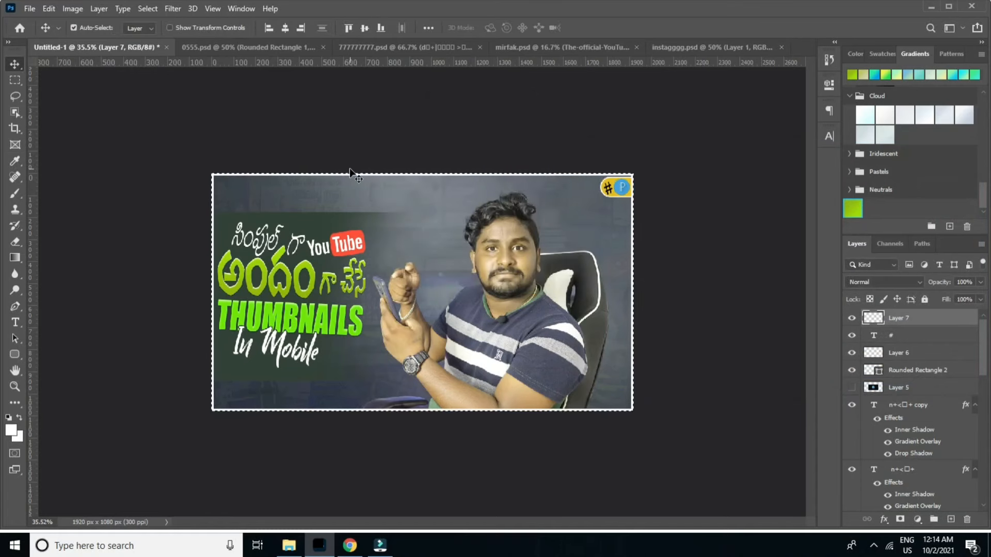
key("ctrl+d")
scroll(302, 268, "down", 2)
scroll(285, 280, "up", 6)
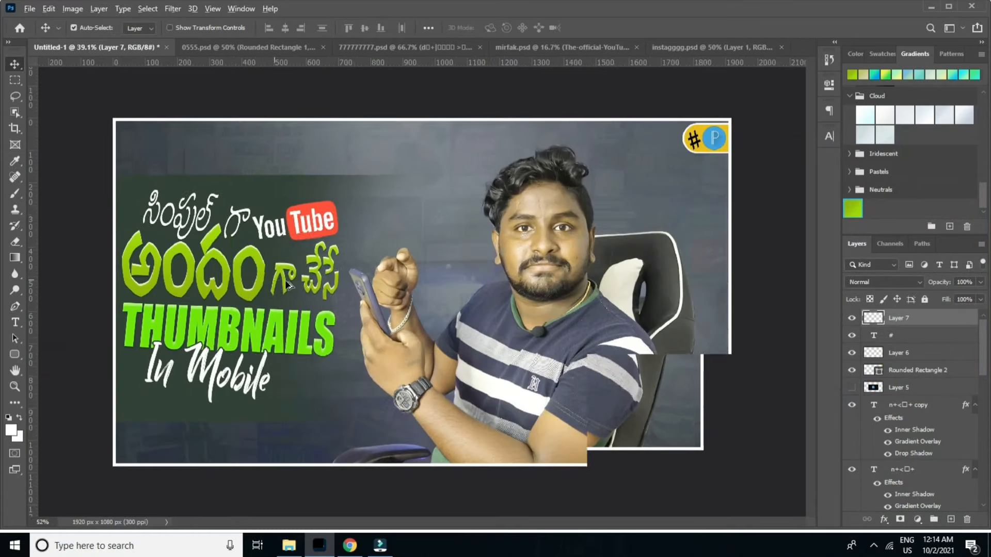
scroll(284, 280, "up", 5)
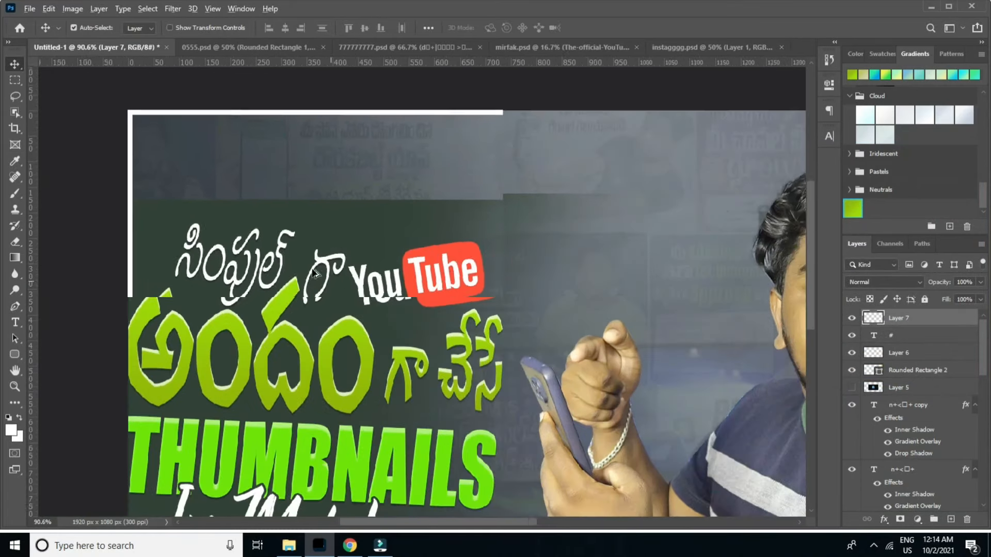
scroll(313, 273, "down", 3)
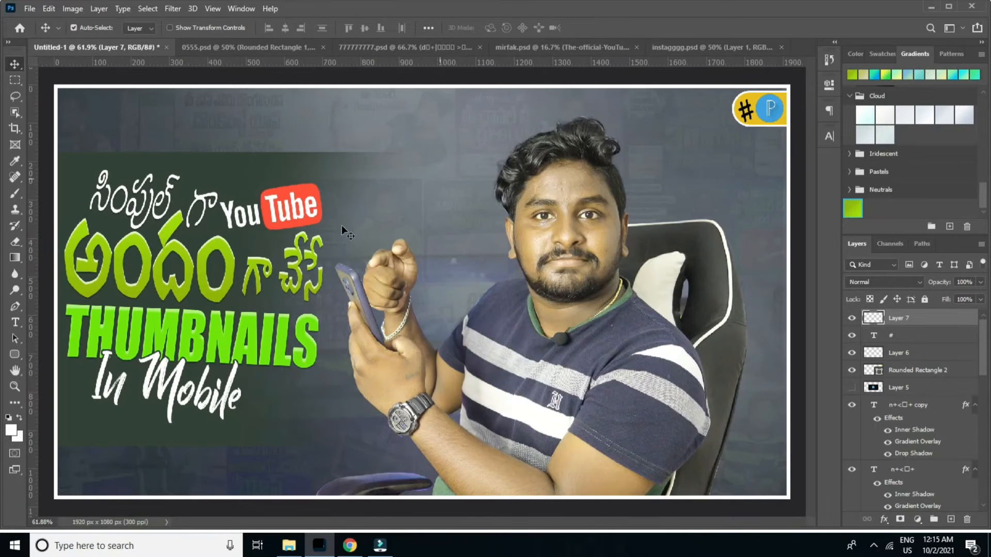
Switch to Chrome and search Google Images for "logo youtube thumbnail image", then for "youtube thumbnail image"
left_click(346, 548)
left_click(225, 60)
type("youtube thu")
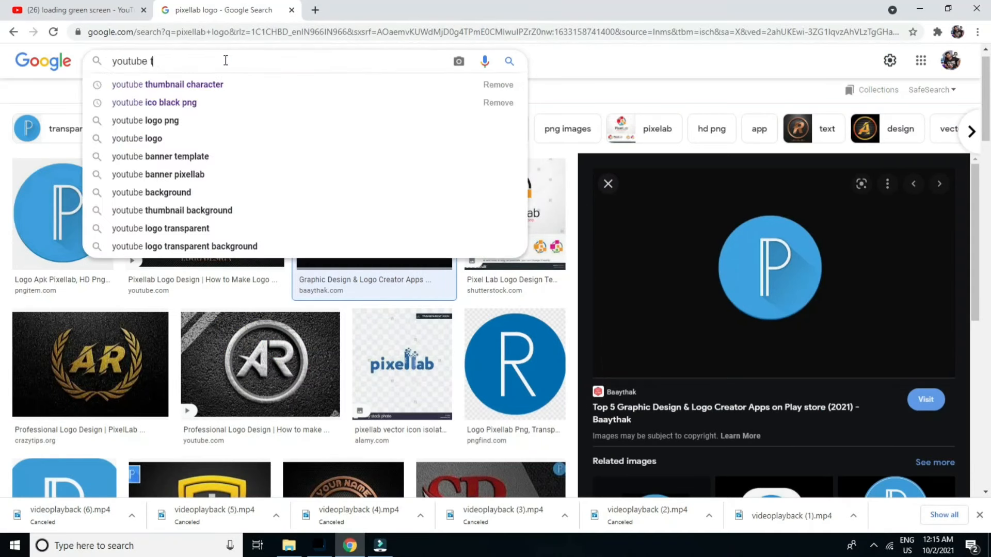
key("Down")
key("Down")
key("Down")
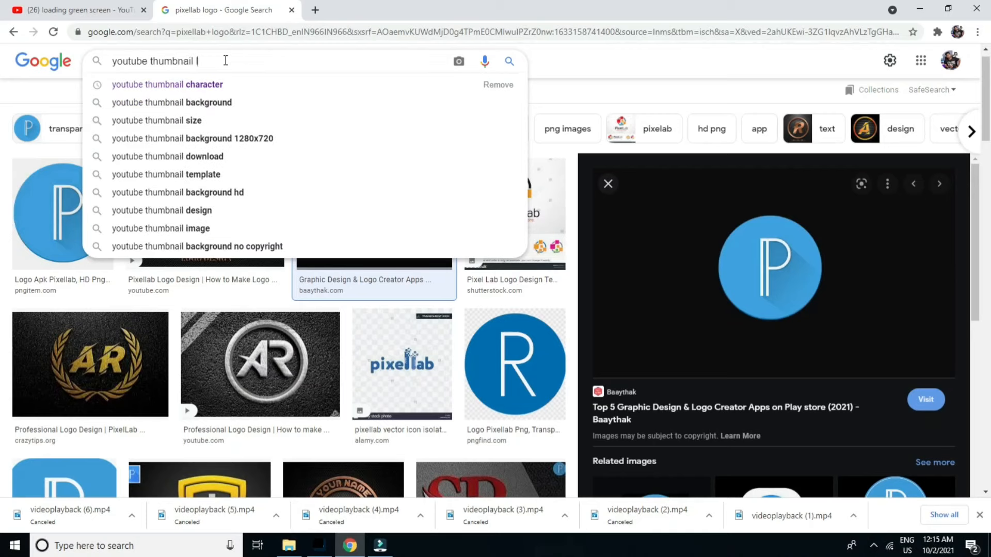
type("logo")
key("Down")
key("Return")
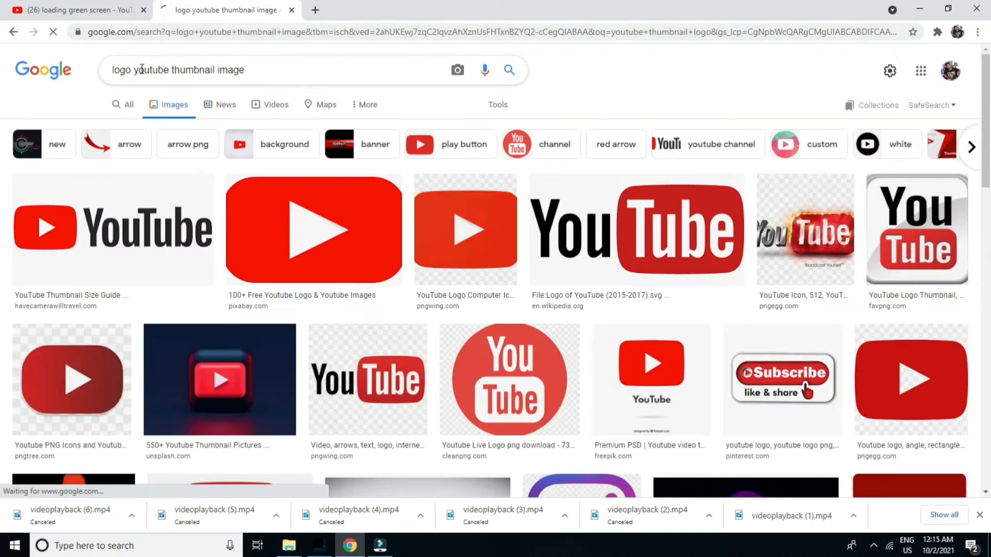
left_click(133, 68)
key("Return")
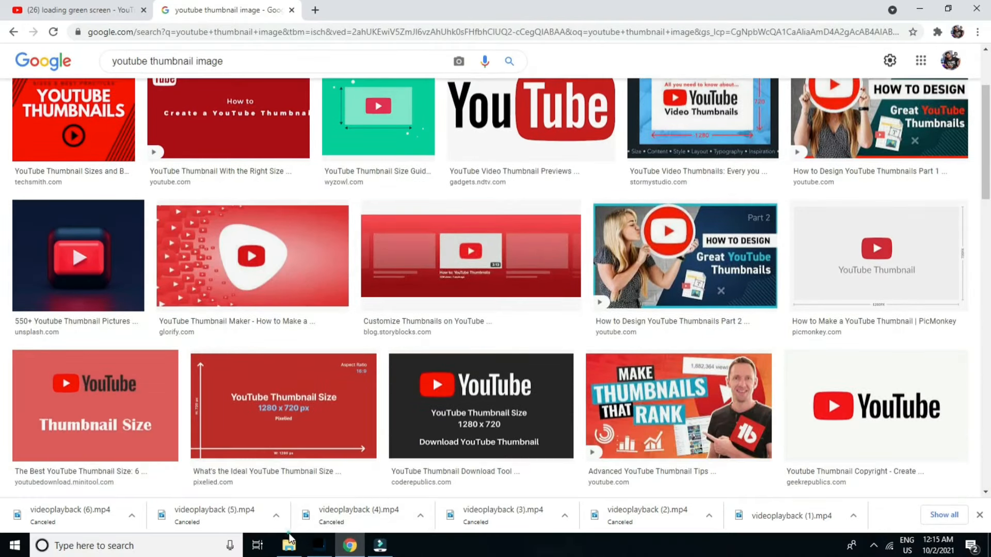
Switch to File Explorer and place youtube-logo-png-46031 from the Downloads folder into the Photoshop thumbnail document
left_click(319, 545)
left_click(289, 546)
scroll(61, 170, "up", 5)
left_click(60, 154)
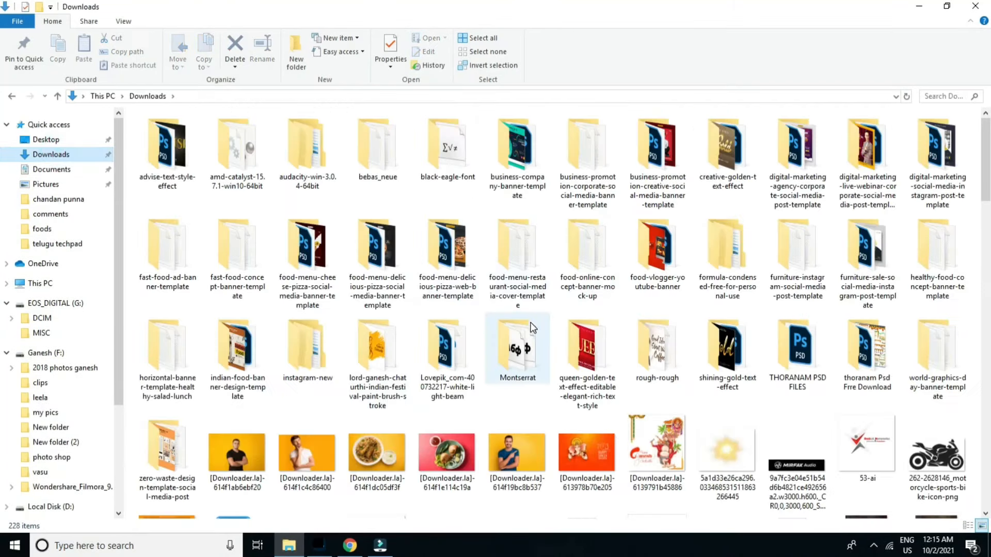
scroll(754, 414, "down", 15)
left_click(383, 527)
left_click_drag(383, 528, 175, 194)
Scale the placed YouTube logo down to about 134 px and position it in the thumbnail's upper-left corner
left_click_drag(630, 499, 273, 135)
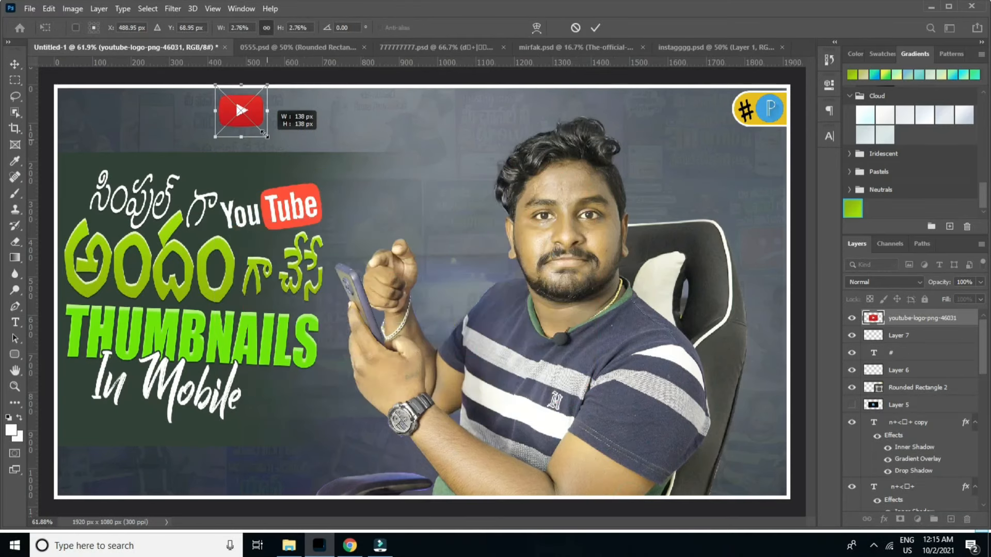
left_click_drag(249, 98, 92, 101)
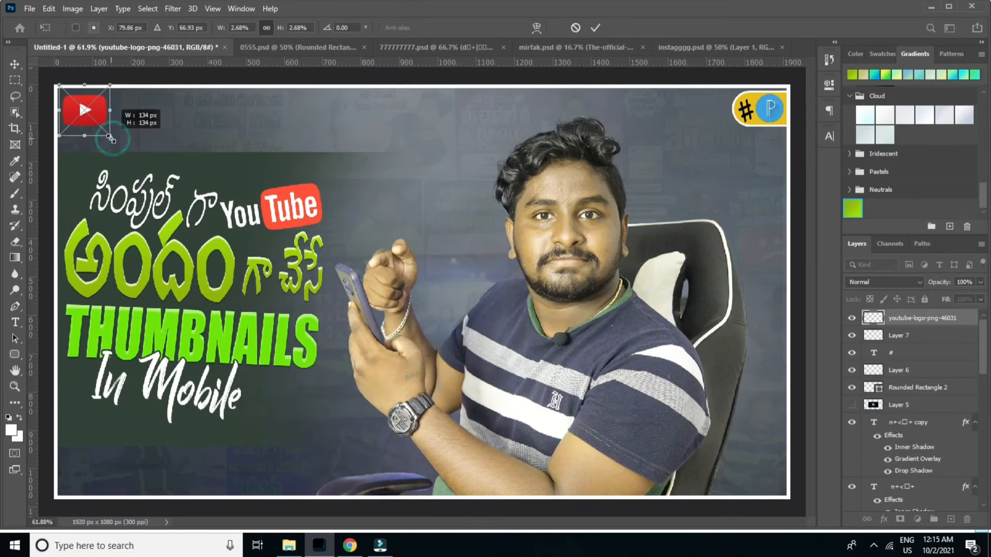
key("Return")
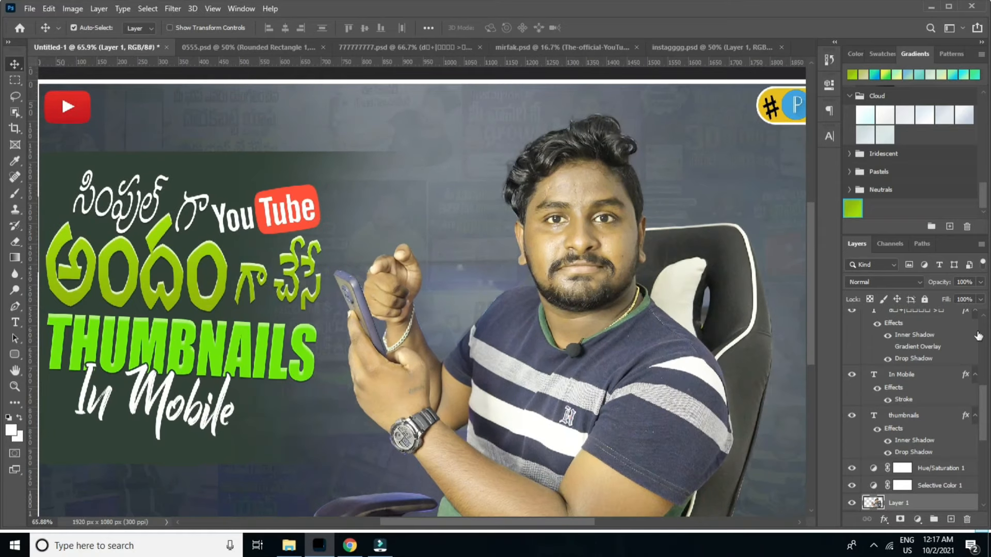
Reorder the Texture layer so it sits directly beneath the YouTube wordmark logo layer
scroll(895, 413, "down", 5)
left_click_drag(895, 383, 895, 408)
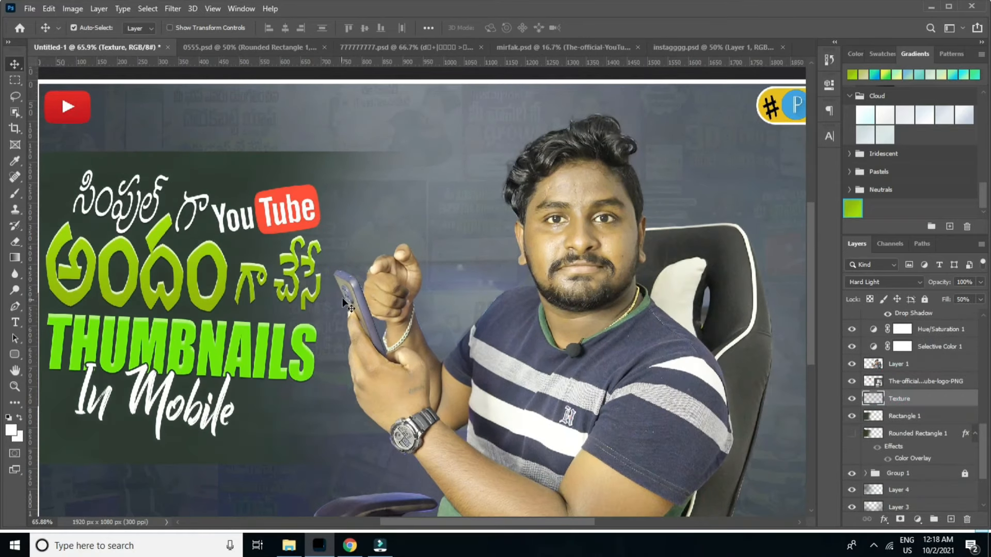
scroll(309, 385, "down", 3)
Scale the blue PixelLab logo on the yellow badge down slightly
left_click(683, 157)
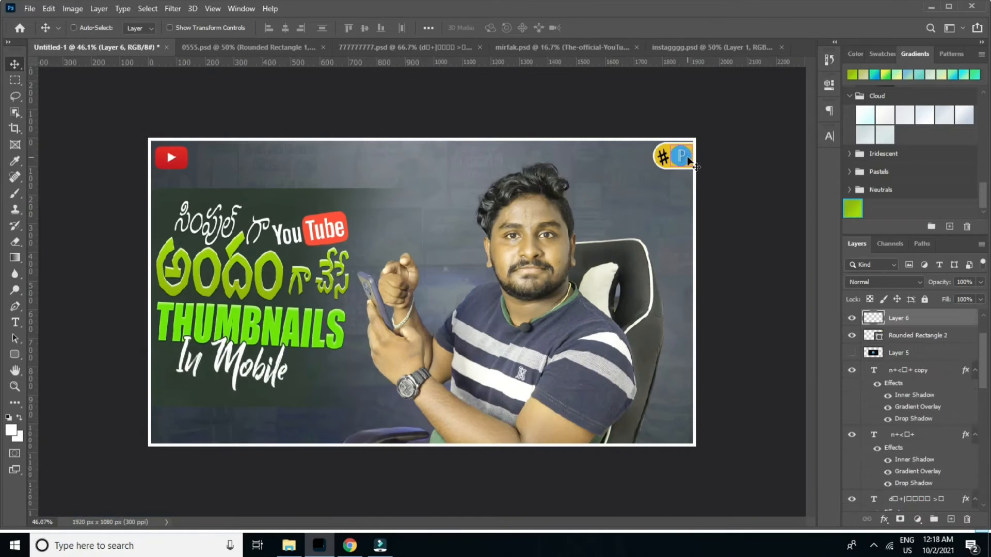
key("ctrl+t")
left_click_drag(693, 168, 691, 165)
key("Return")
scroll(688, 168, "down", 2)
scroll(423, 292, "up", 3)
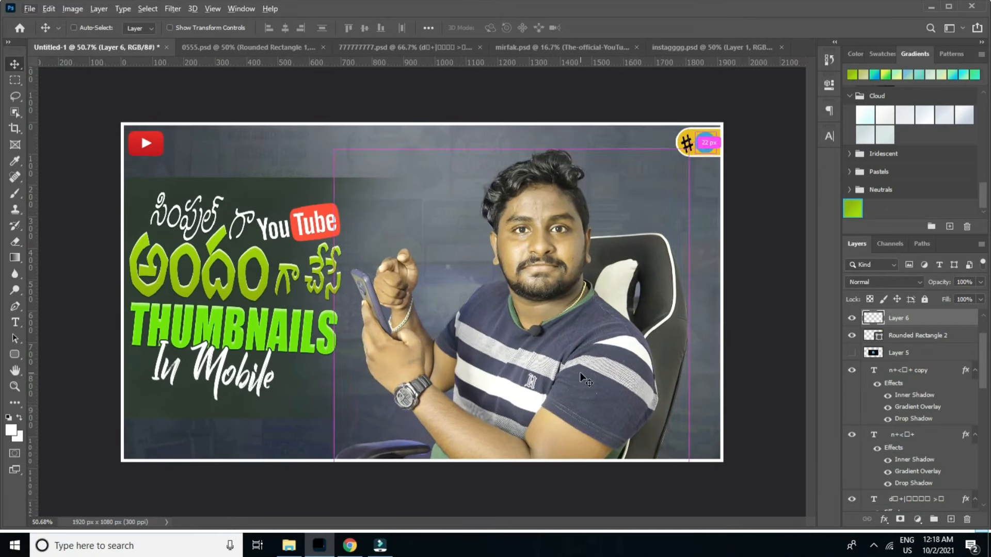
Save the document as the Photoshop file thuuu in the telugu techpad folder of YOUTUBERS THUMBNIAL PSDS
key("ctrl+s")
scroll(51, 155, "down", 2)
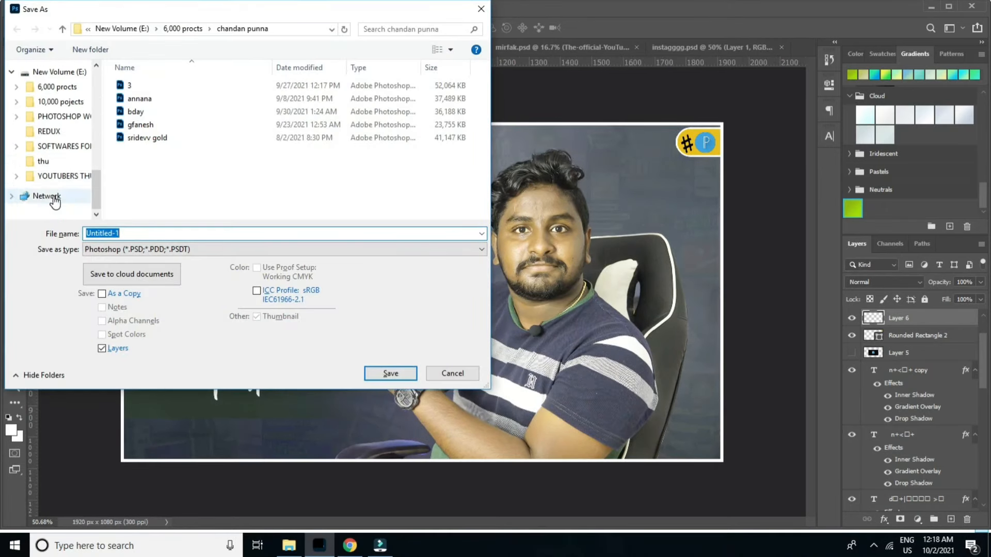
left_click(57, 195)
scroll(184, 192, "down", 5)
scroll(191, 175, "down", 8)
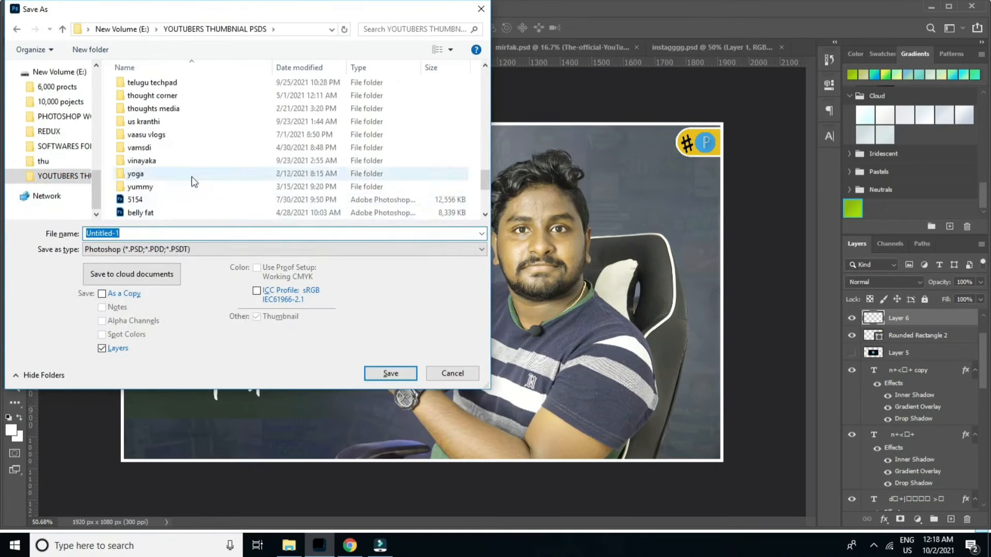
double_click(155, 96)
type("thuuu")
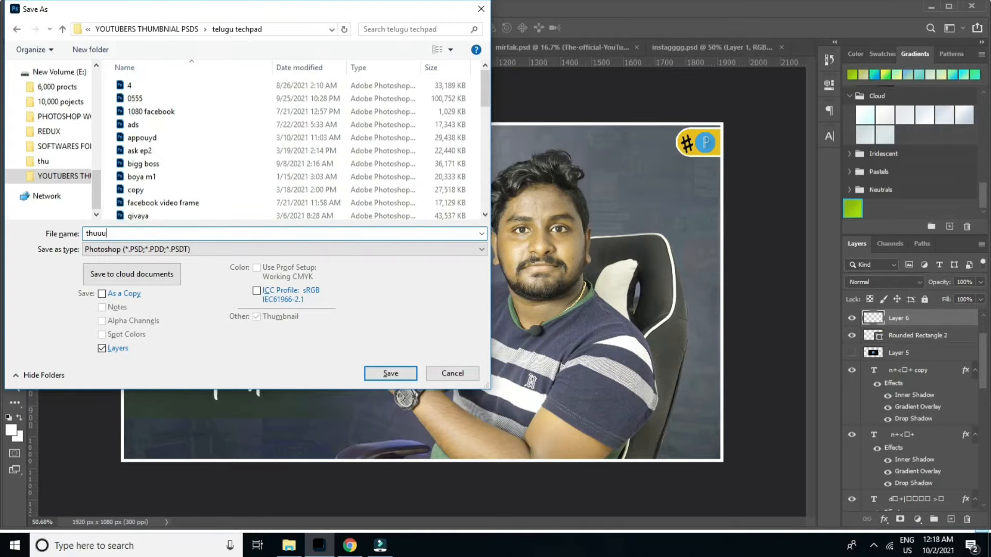
key("Return")
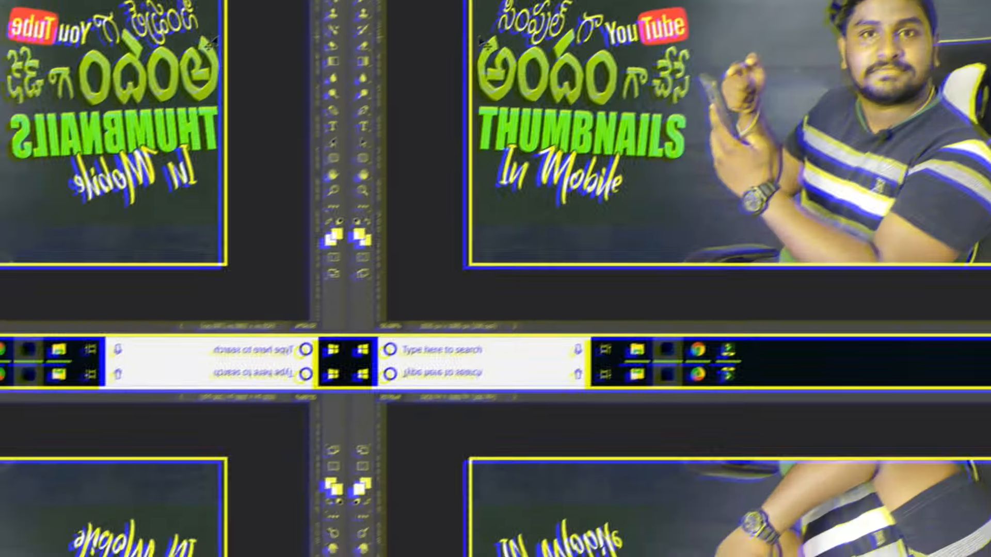